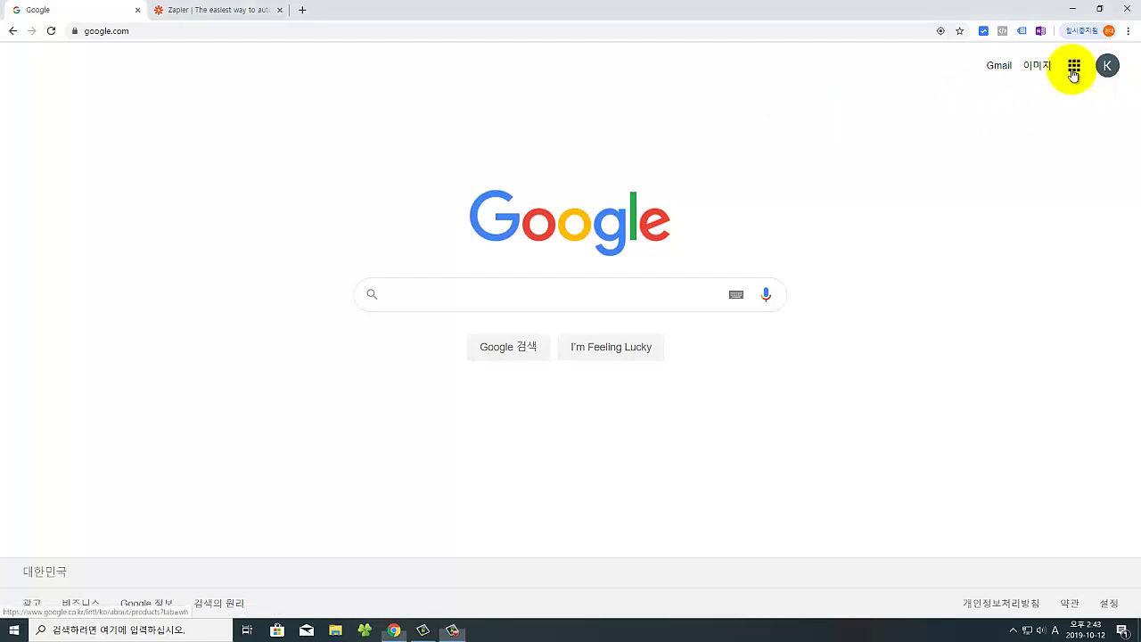
- Open Google Drive at drive.google.com
{"action": "left_click", "coordinate": [1074, 68]}
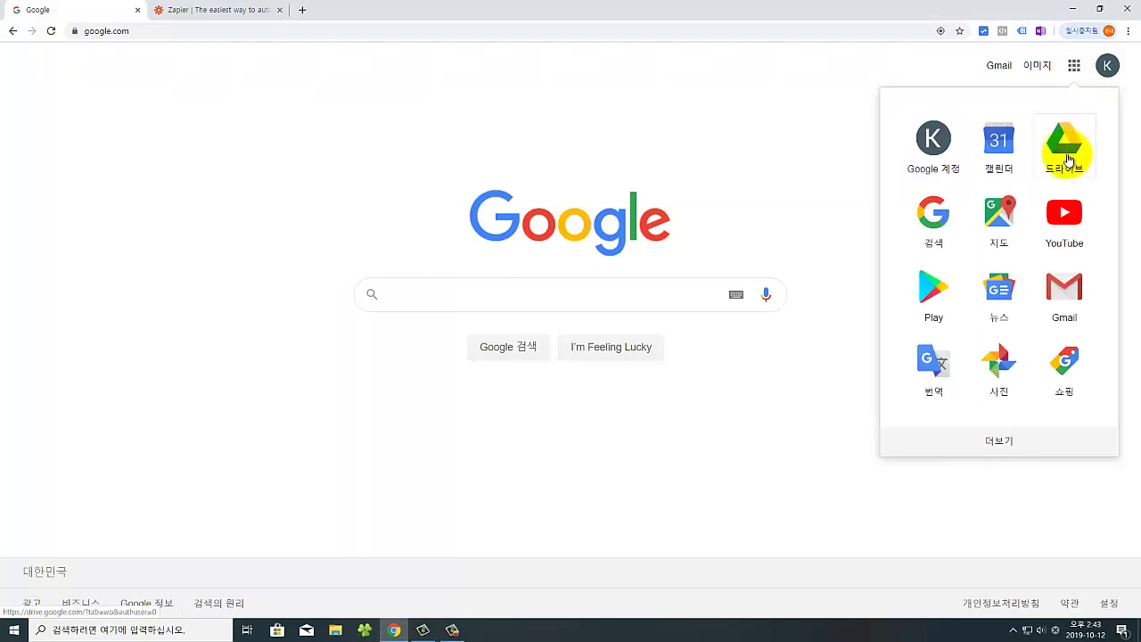
{"action": "left_click", "coordinate": [152, 34]}
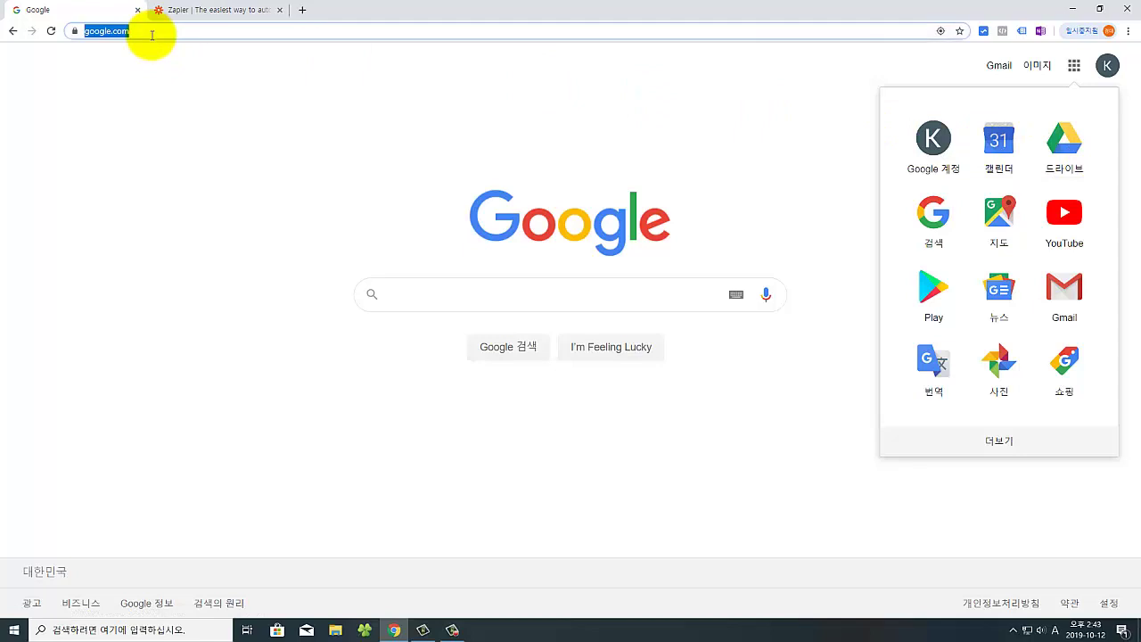
{"action": "type", "text": "drive."}
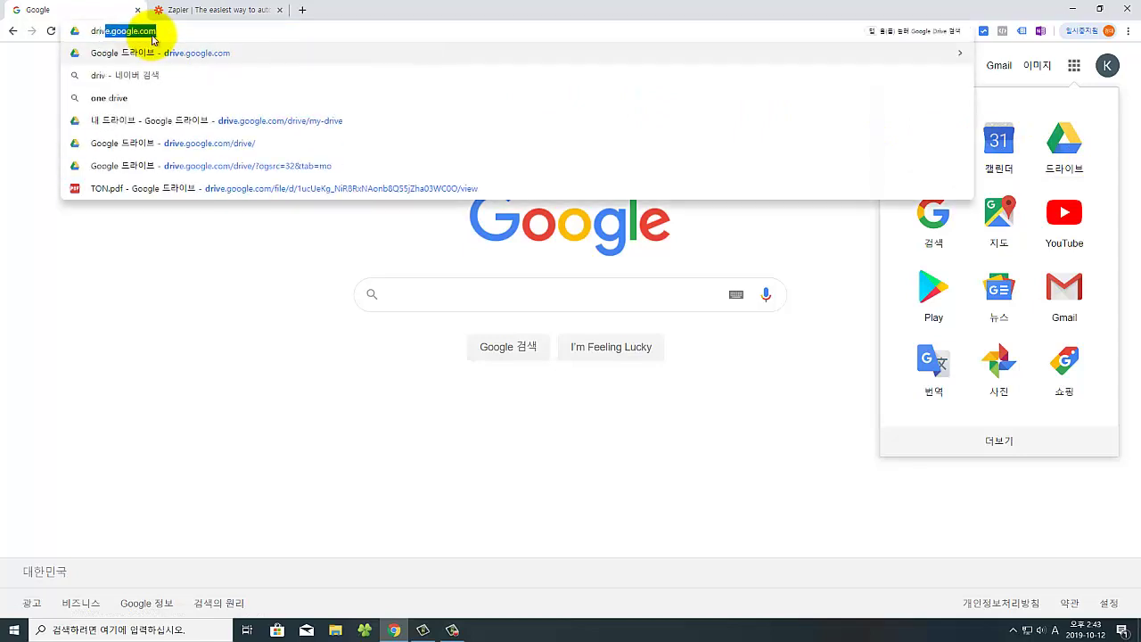
{"action": "left_click", "coordinate": [191, 30]}
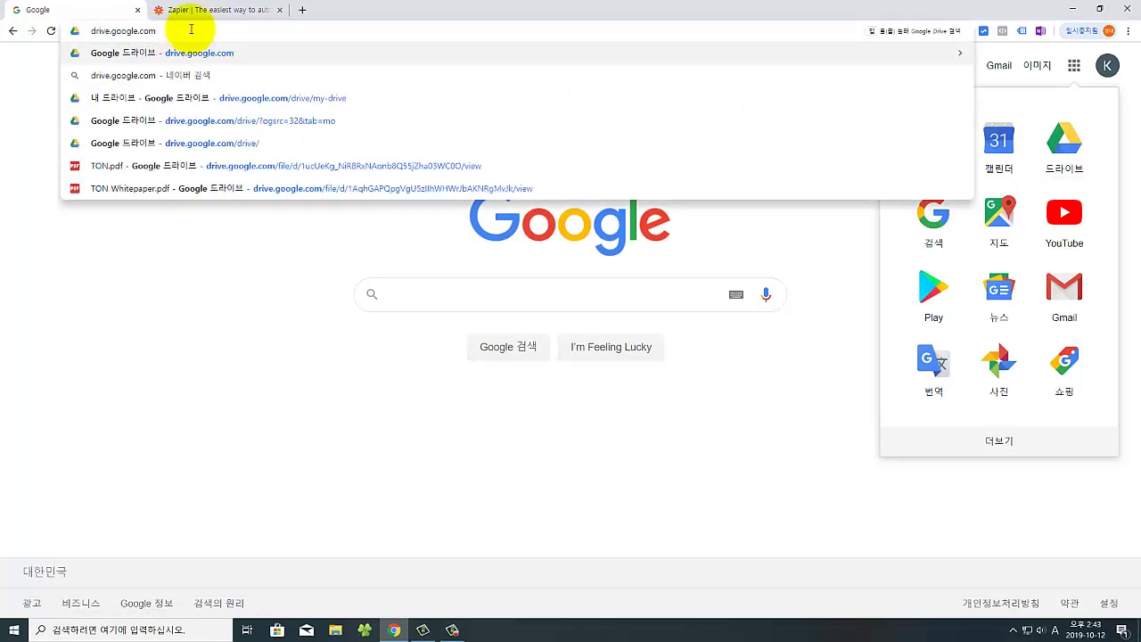
{"action": "key", "text": "Return"}
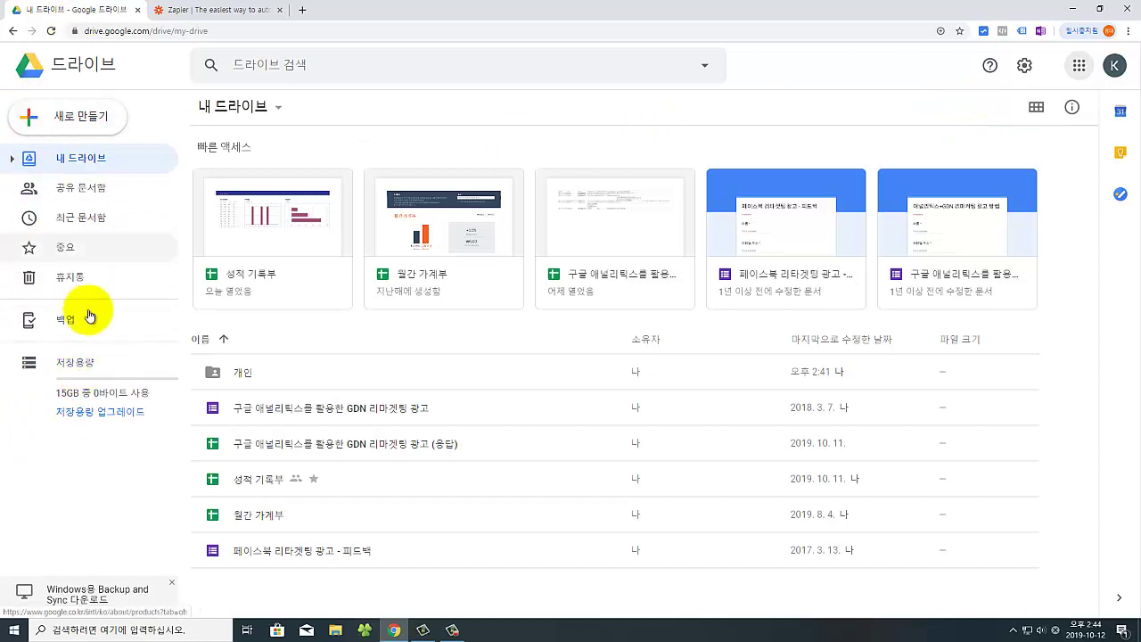
- Examine the options for creating and uploading folders, files and Google documents in My Drive
{"action": "left_click", "coordinate": [101, 128]}
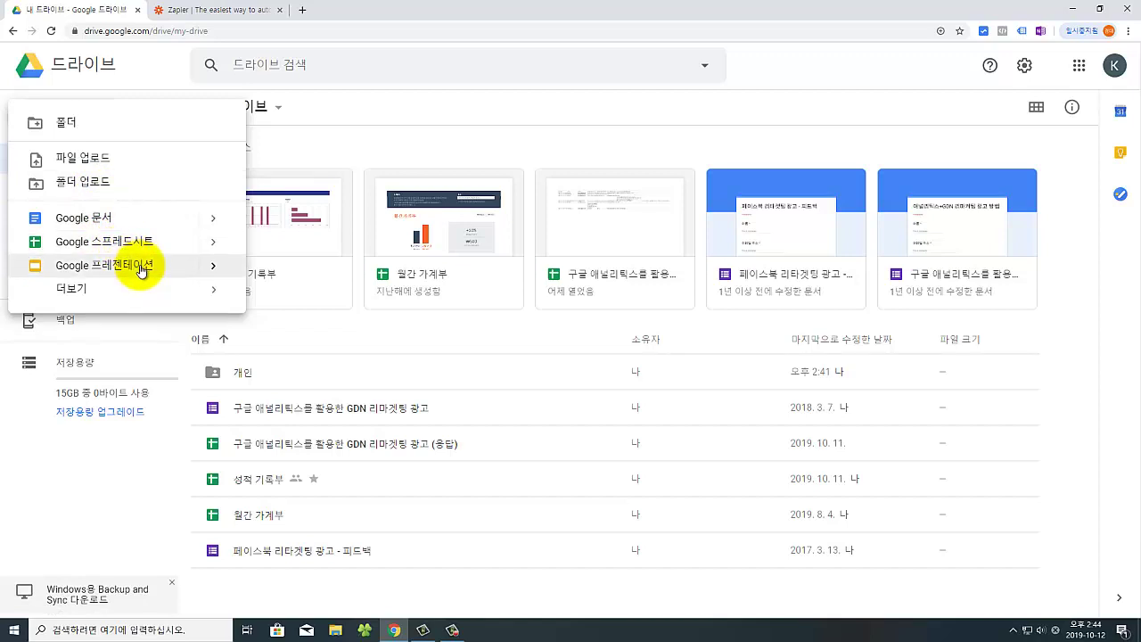
{"action": "mouse_move", "coordinate": [148, 291]}
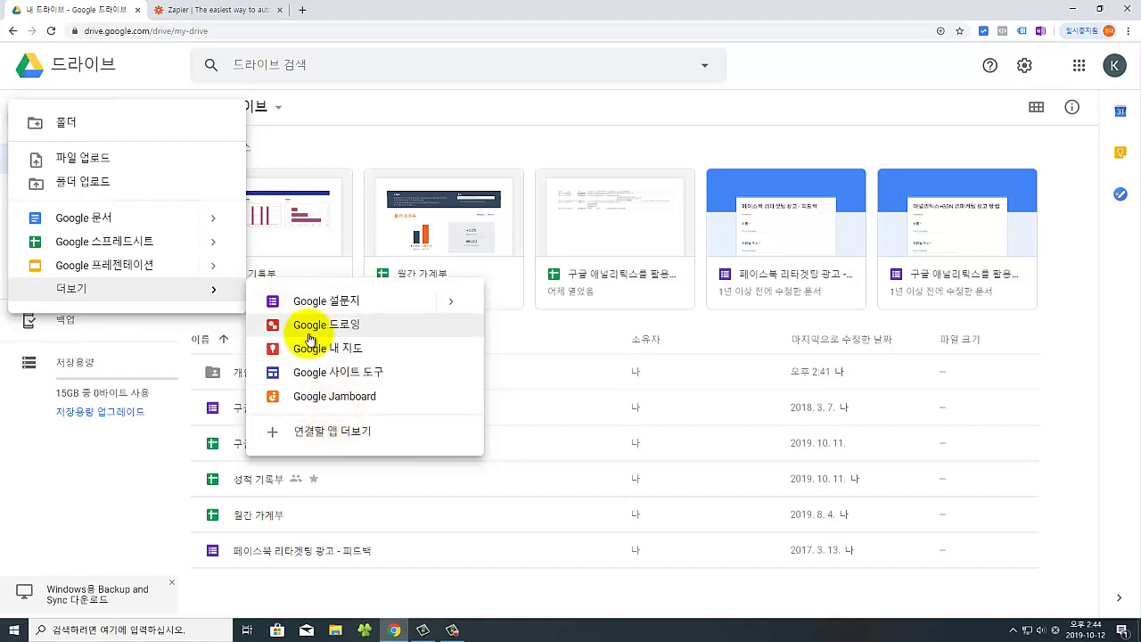
{"action": "left_click", "coordinate": [119, 91]}
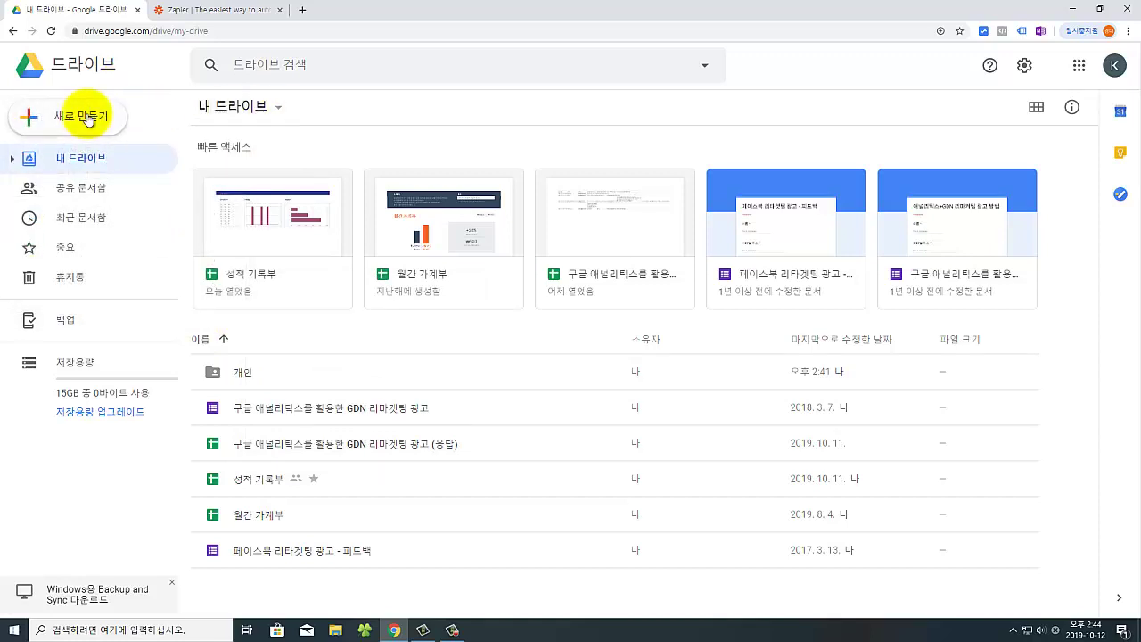
{"action": "left_click", "coordinate": [89, 120]}
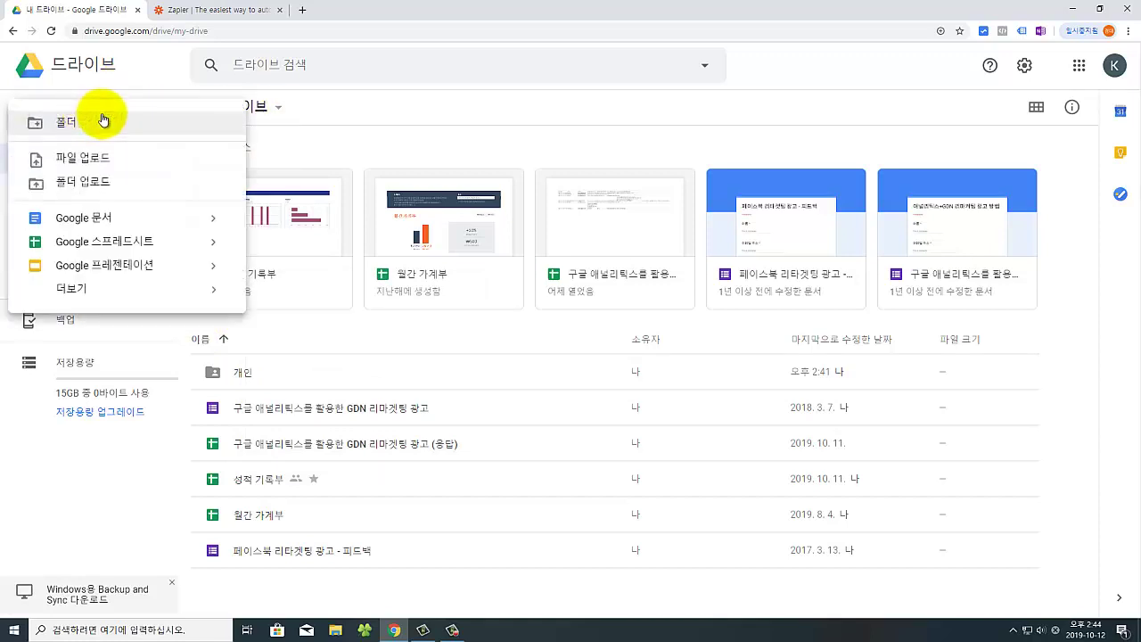
{"action": "left_click", "coordinate": [331, 145]}
{"action": "left_click", "coordinate": [276, 107]}
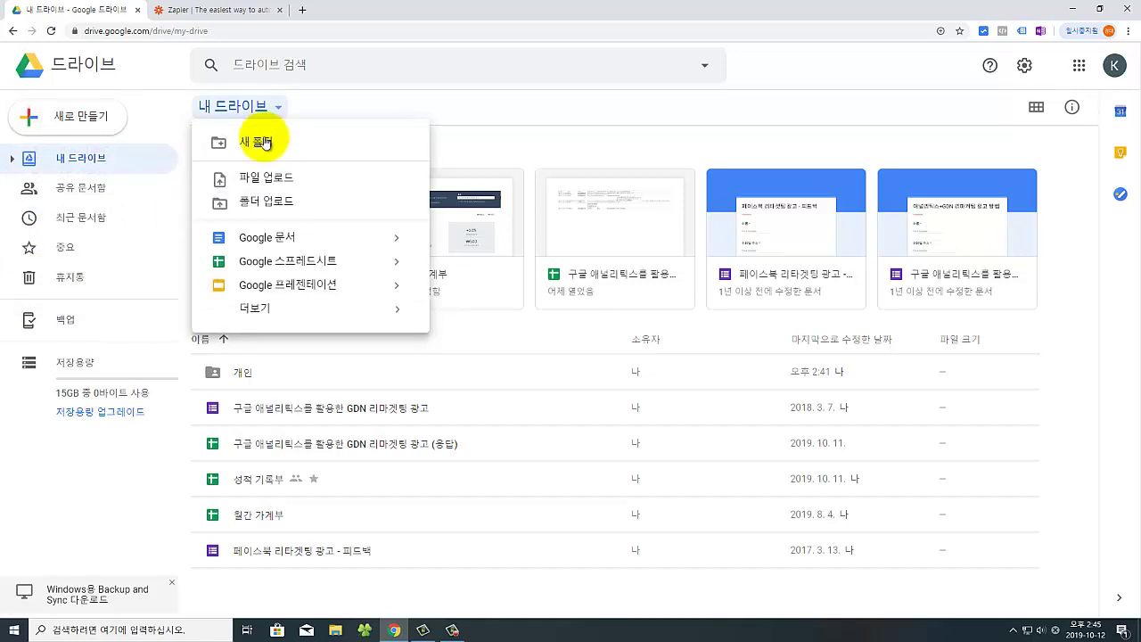
{"action": "left_click", "coordinate": [510, 369]}
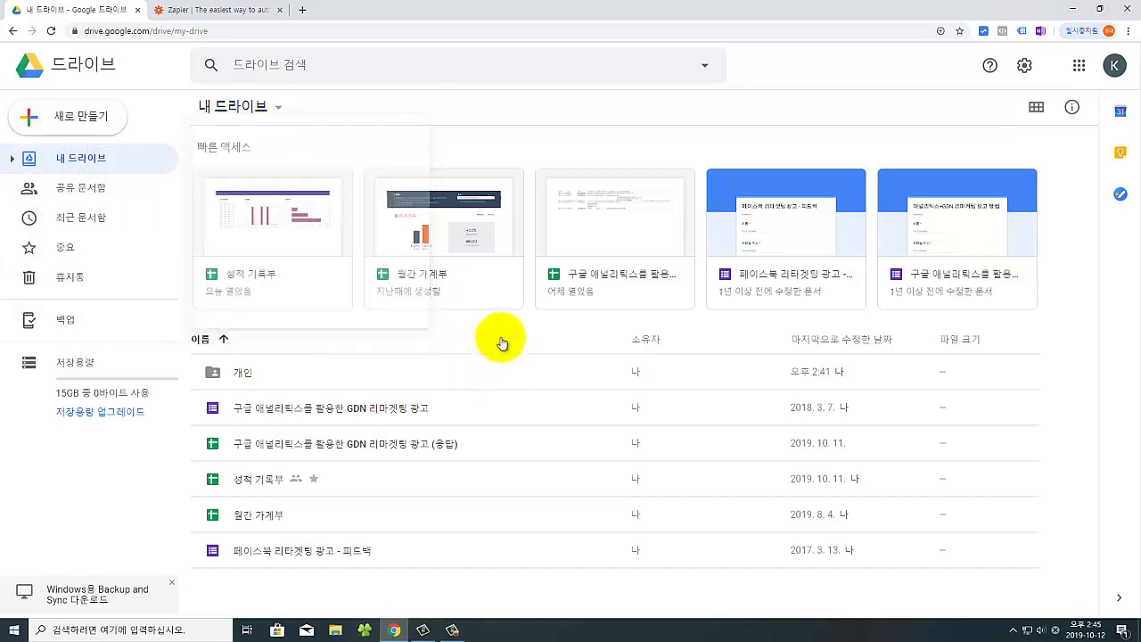
{"action": "left_click", "coordinate": [465, 341]}
{"action": "right_click", "coordinate": [465, 341]}
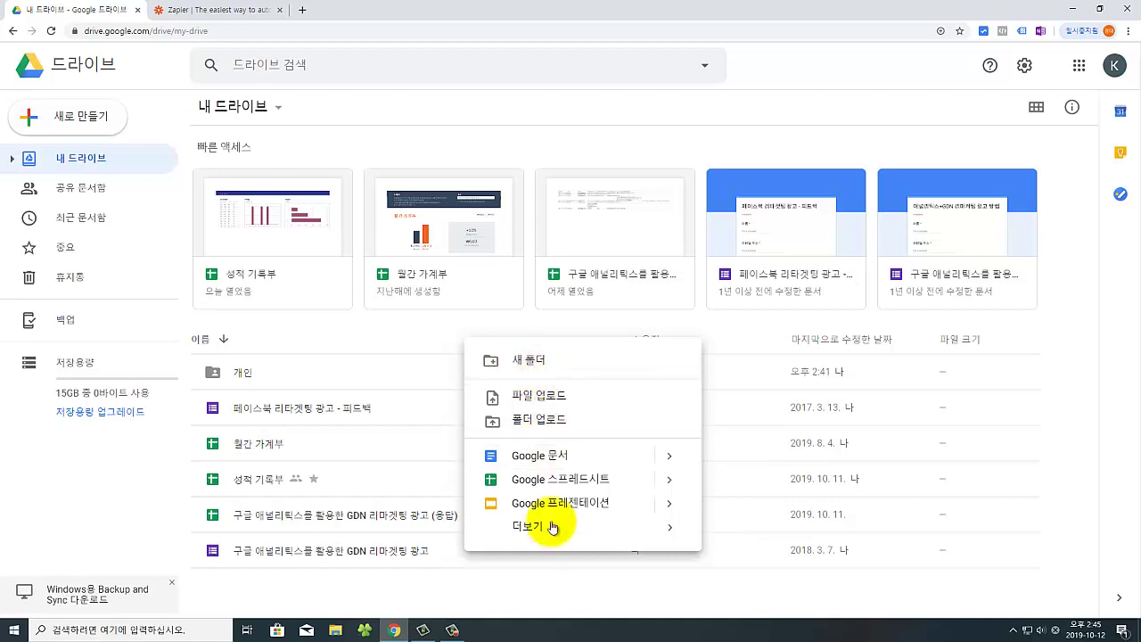
- Create a new folder named 업무 in My Drive
{"action": "left_click", "coordinate": [80, 123]}
{"action": "left_click", "coordinate": [80, 124]}
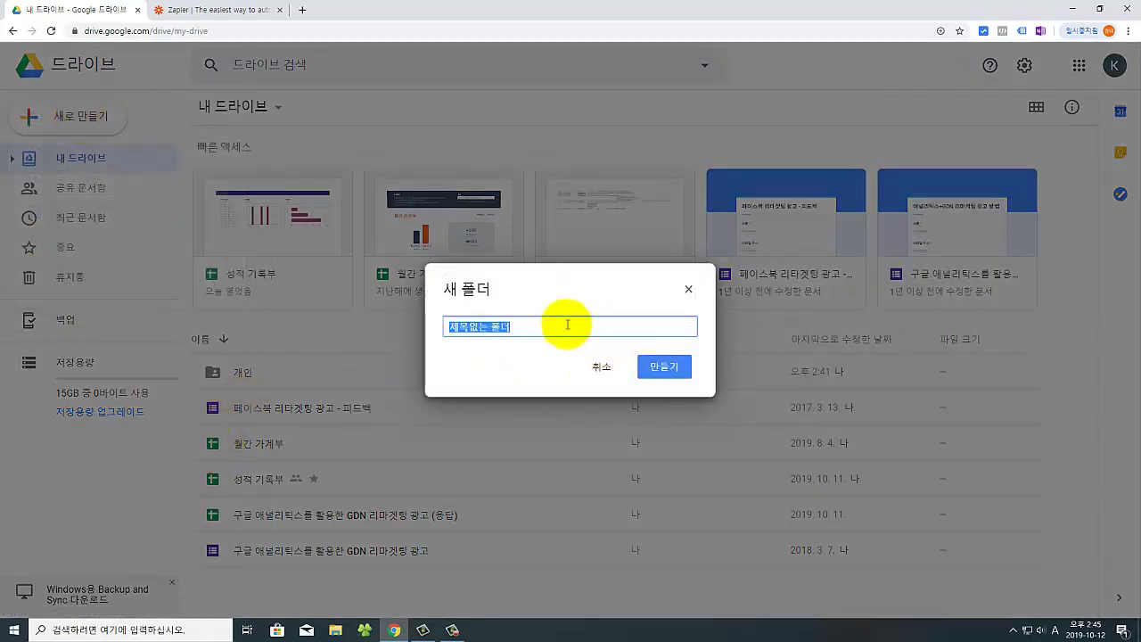
{"action": "type", "text": "업로"}
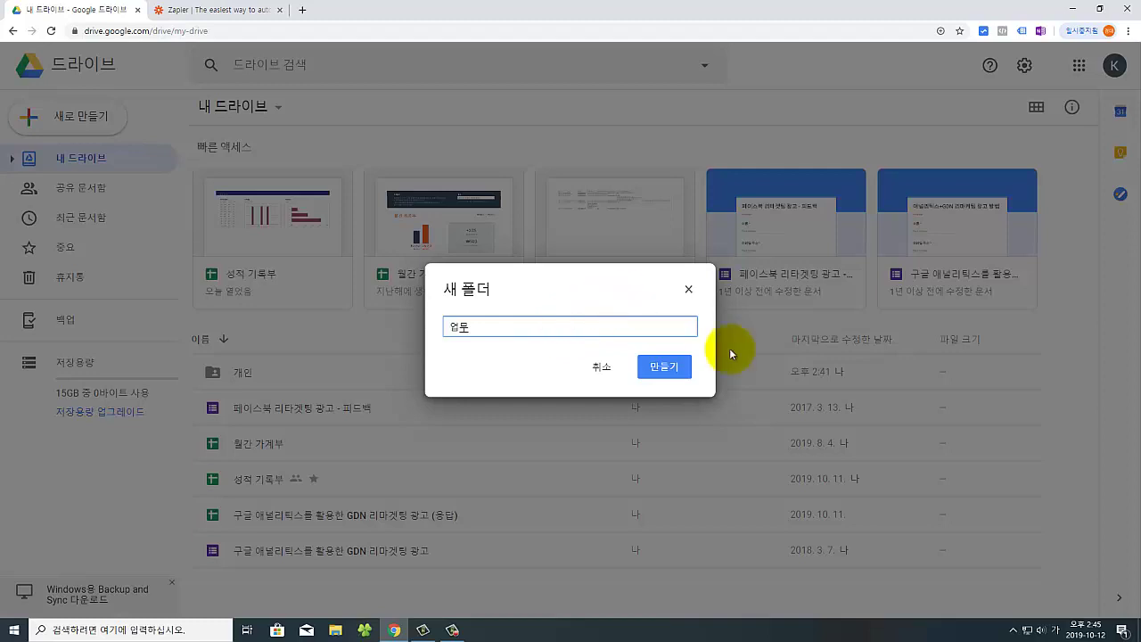
{"action": "left_click", "coordinate": [669, 369]}
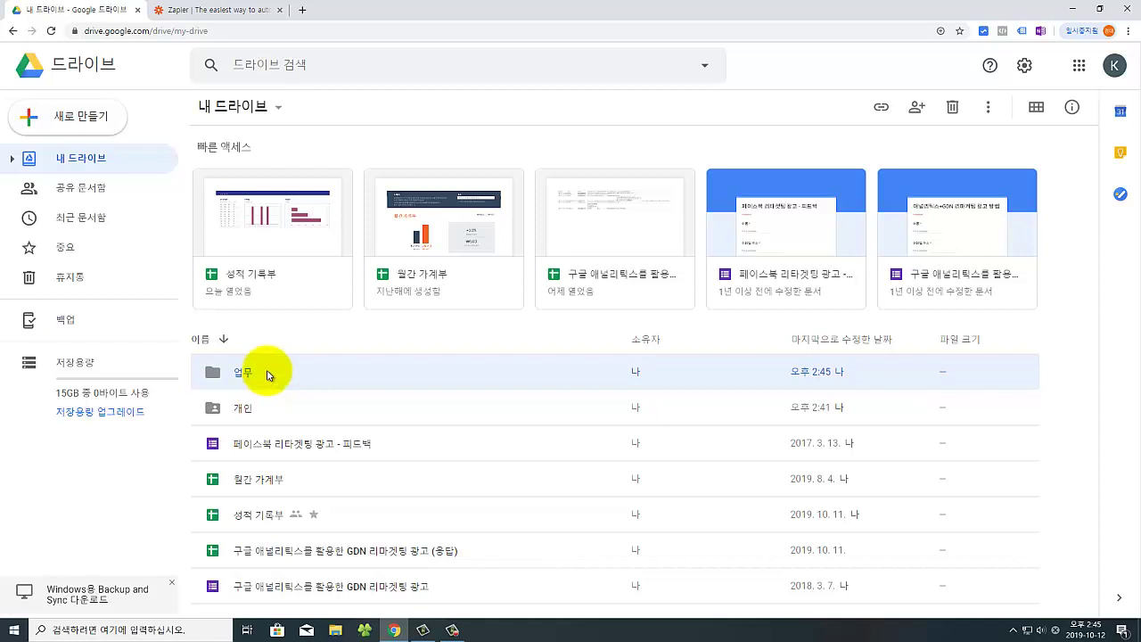
{"action": "left_click", "coordinate": [98, 116]}
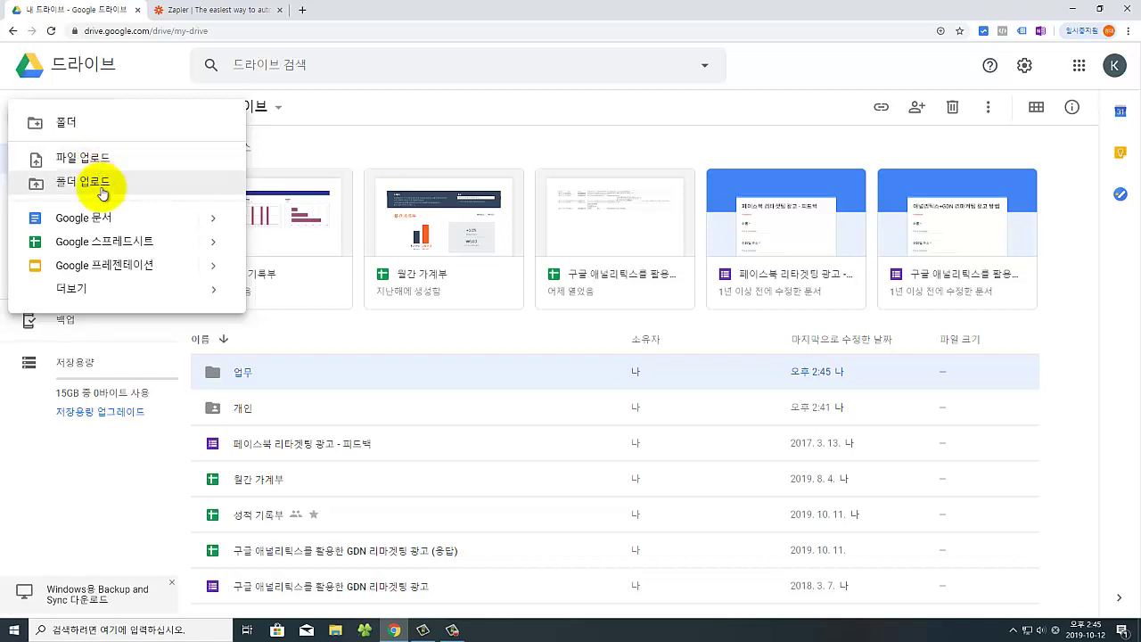
{"action": "left_click", "coordinate": [98, 182]}
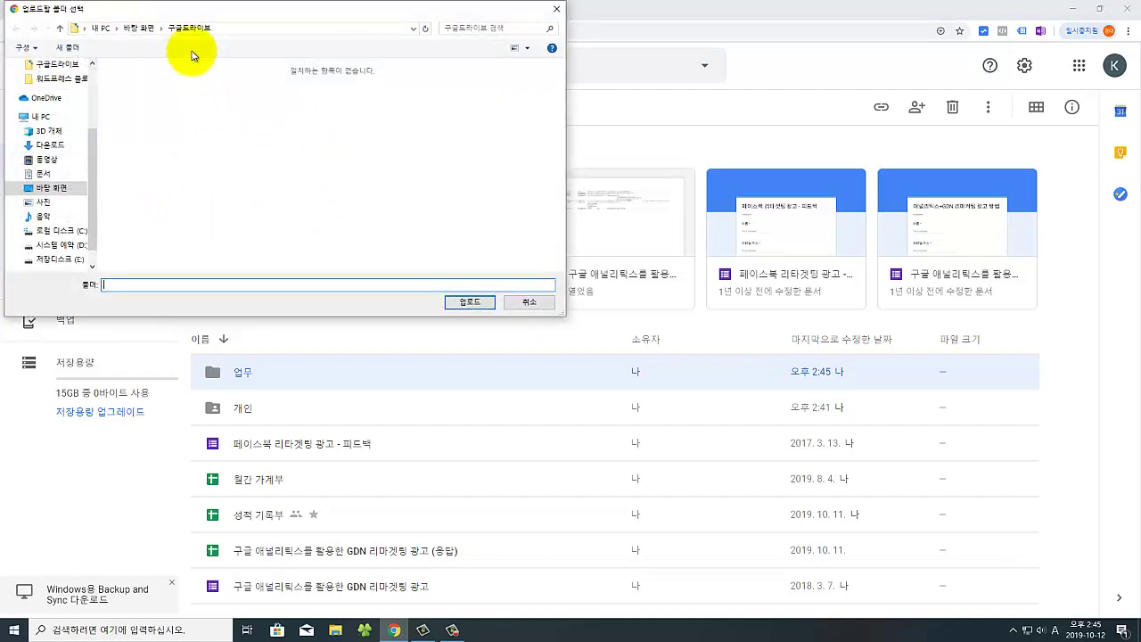
{"action": "left_click", "coordinate": [529, 301]}
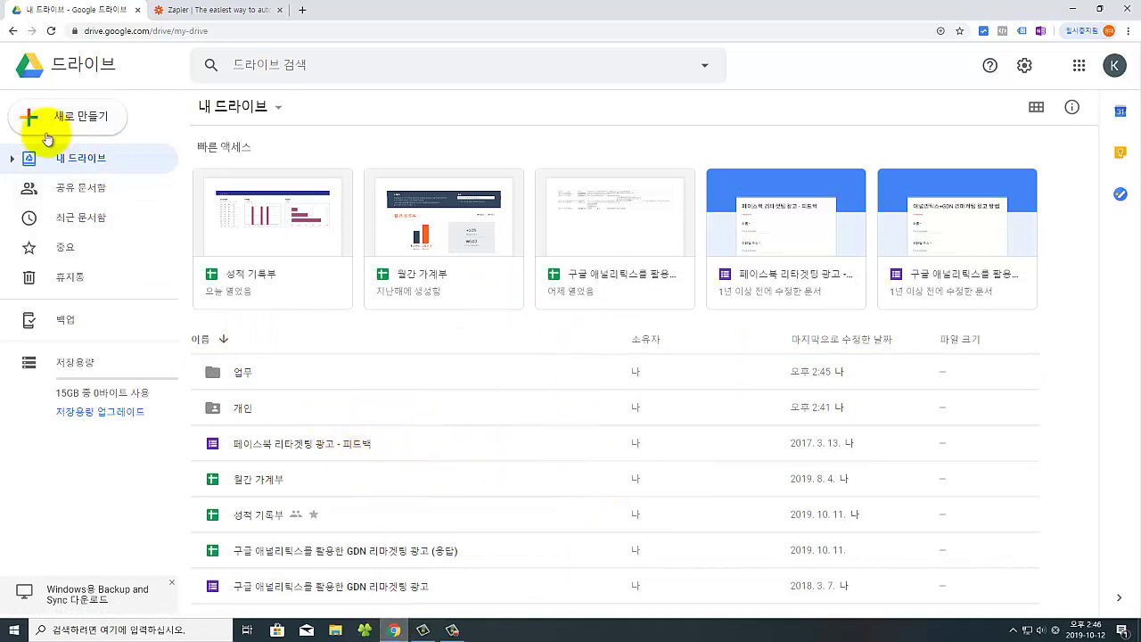
- View the files shared with the account and the recent files, and return to My Drive
{"action": "left_click", "coordinate": [80, 189]}
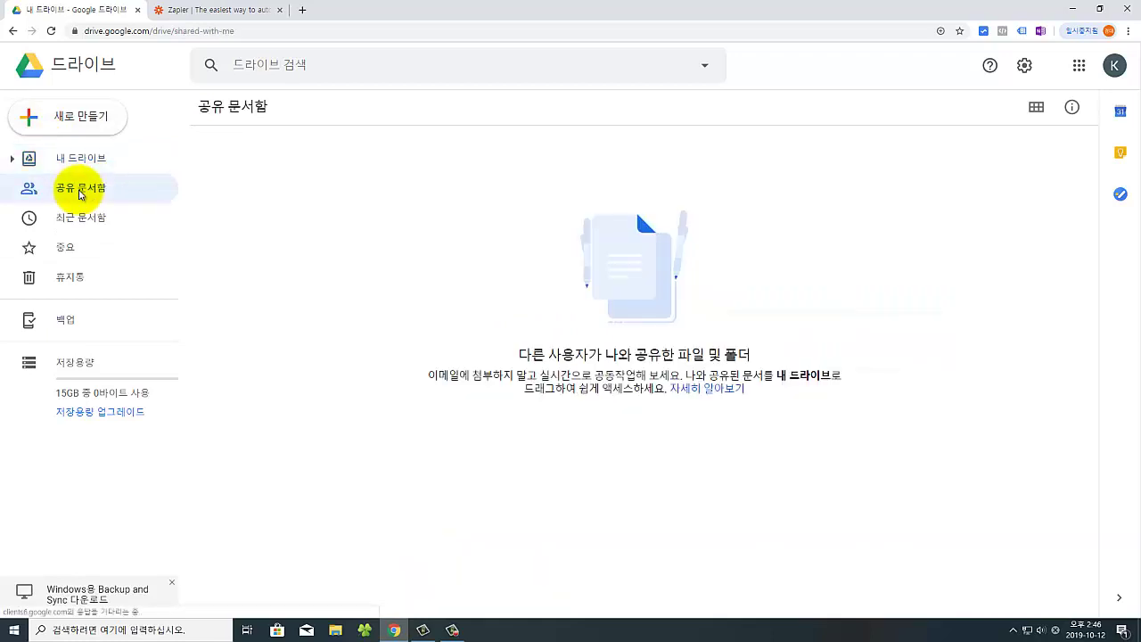
{"action": "left_click", "coordinate": [81, 229]}
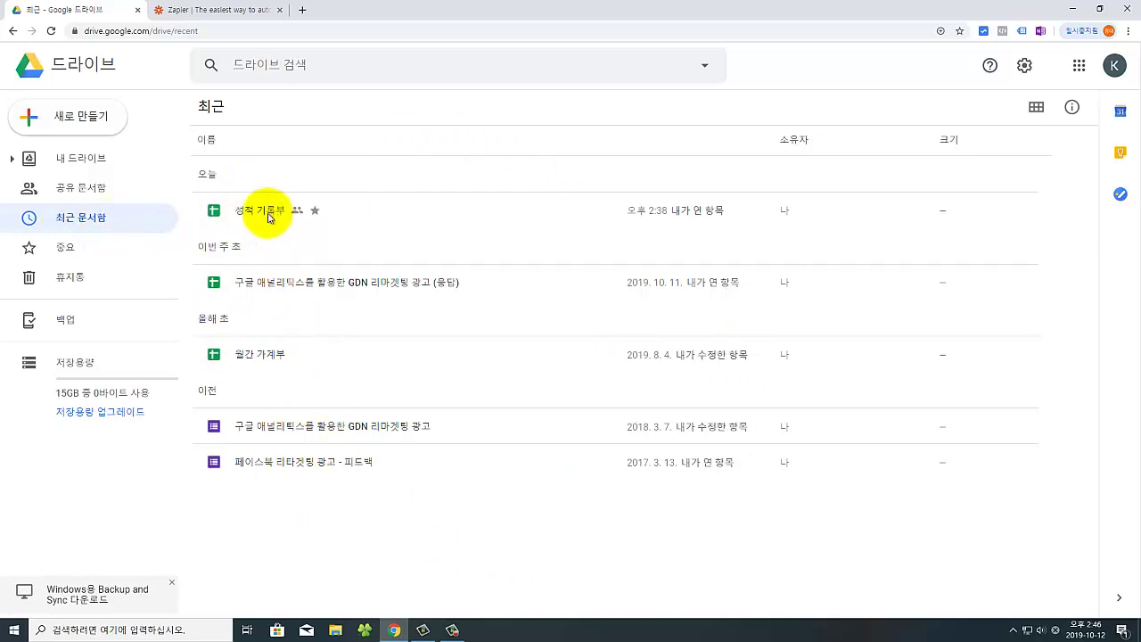
{"action": "left_click", "coordinate": [89, 171]}
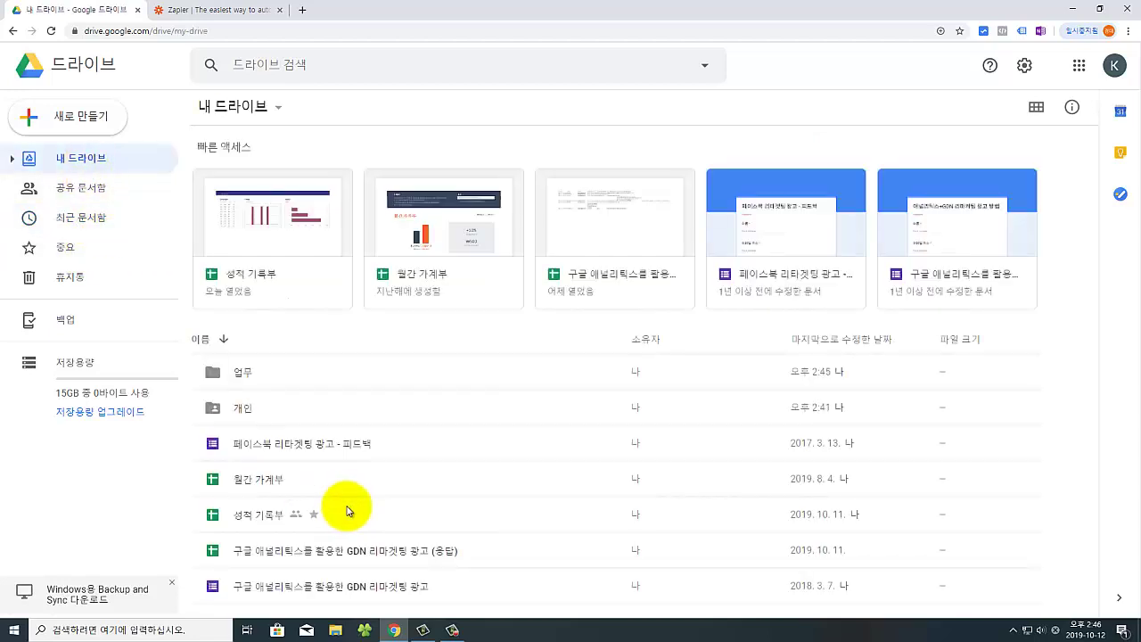
- Add the 월간 가계부 spreadsheet to the starred files
{"action": "left_click", "coordinate": [262, 483]}
{"action": "right_click", "coordinate": [267, 479]}
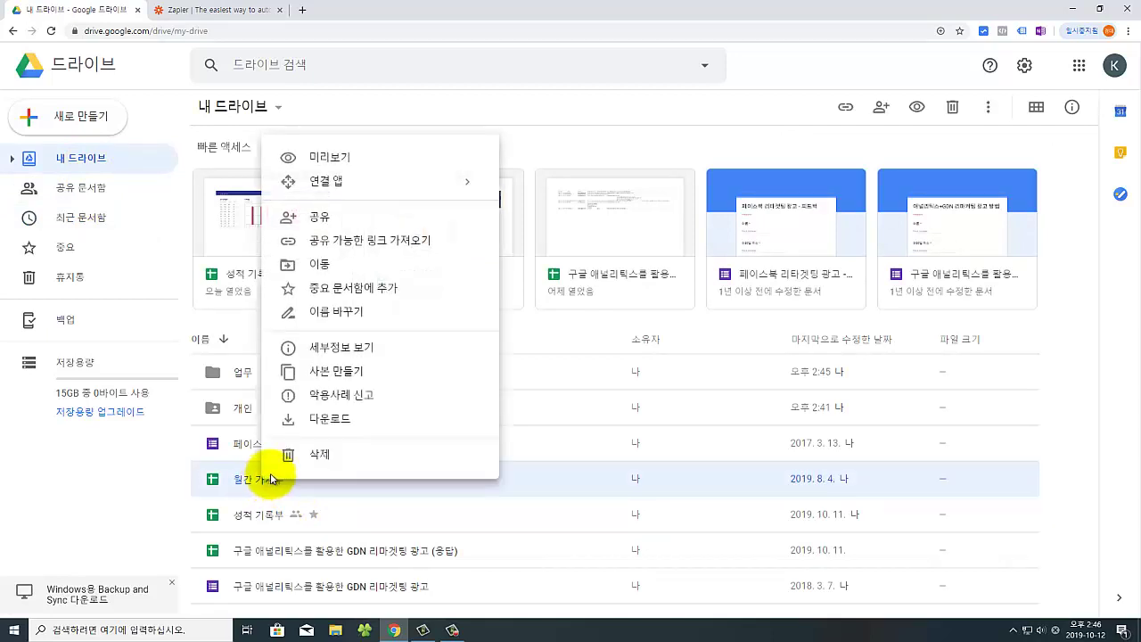
{"action": "left_click", "coordinate": [355, 294]}
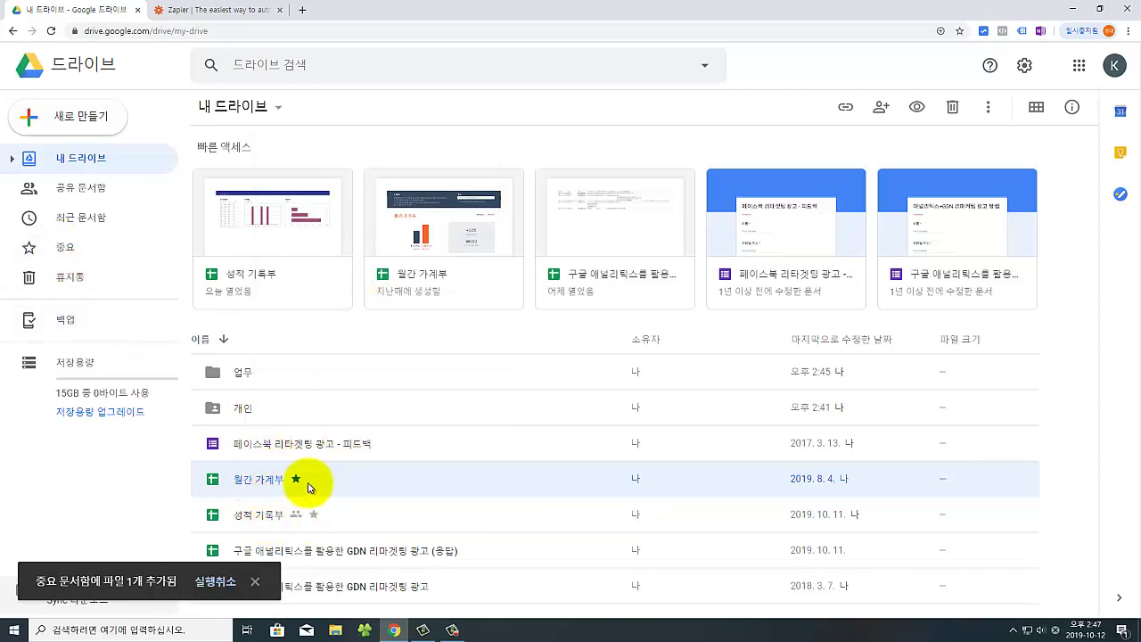
- Delete the 월간 가계부 spreadsheet from the starred files list
{"action": "left_click", "coordinate": [80, 254]}
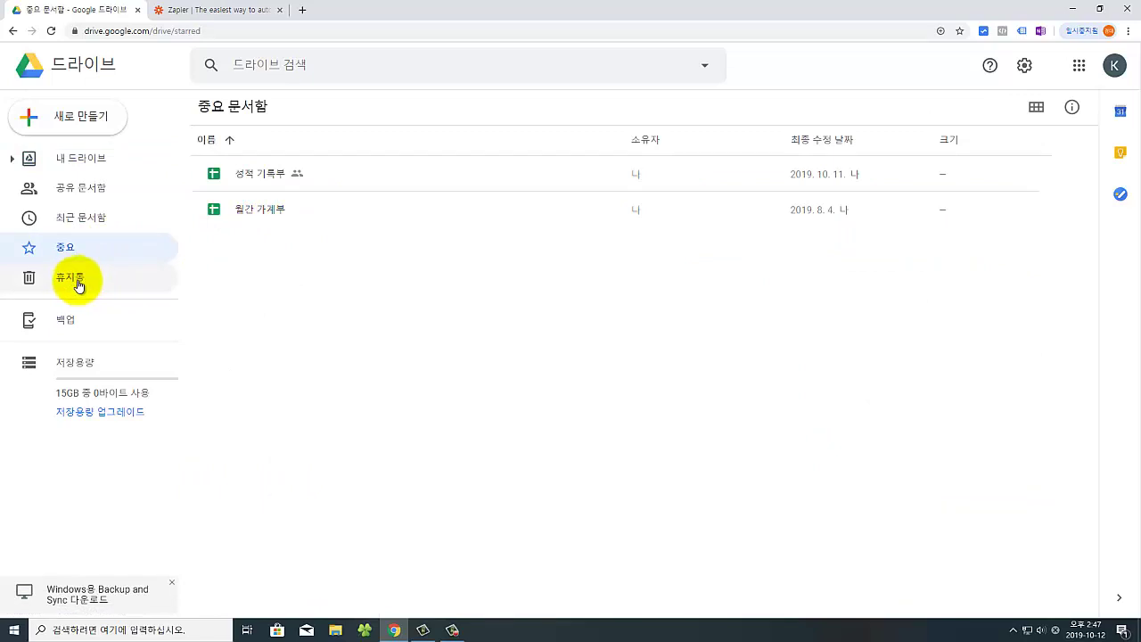
{"action": "left_click", "coordinate": [267, 217]}
{"action": "right_click", "coordinate": [267, 219]}
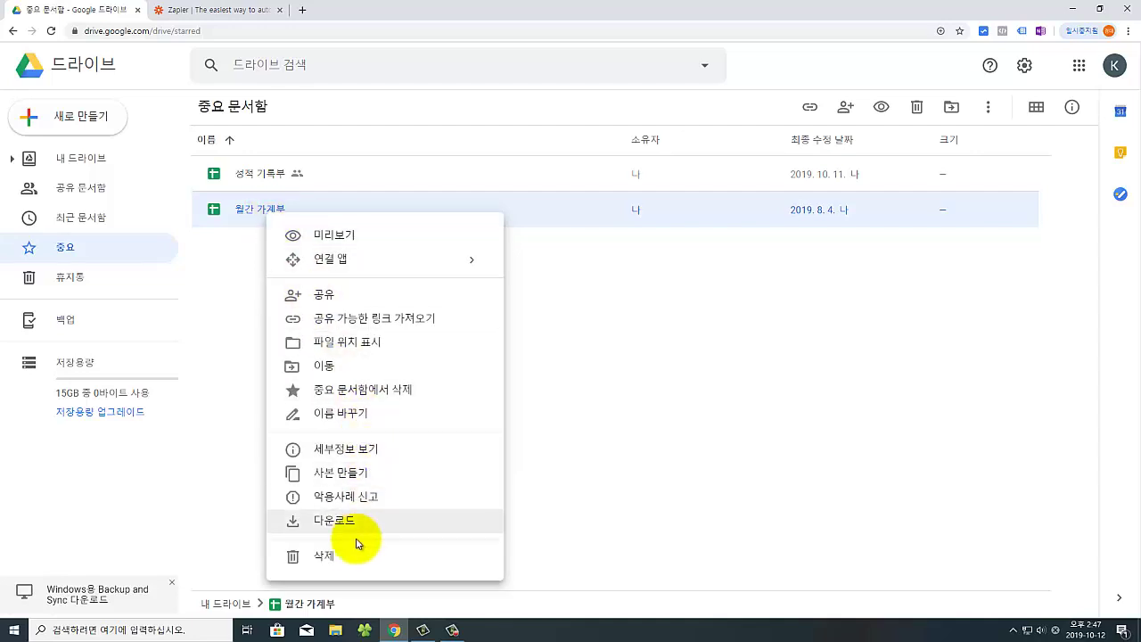
{"action": "left_click", "coordinate": [348, 555]}
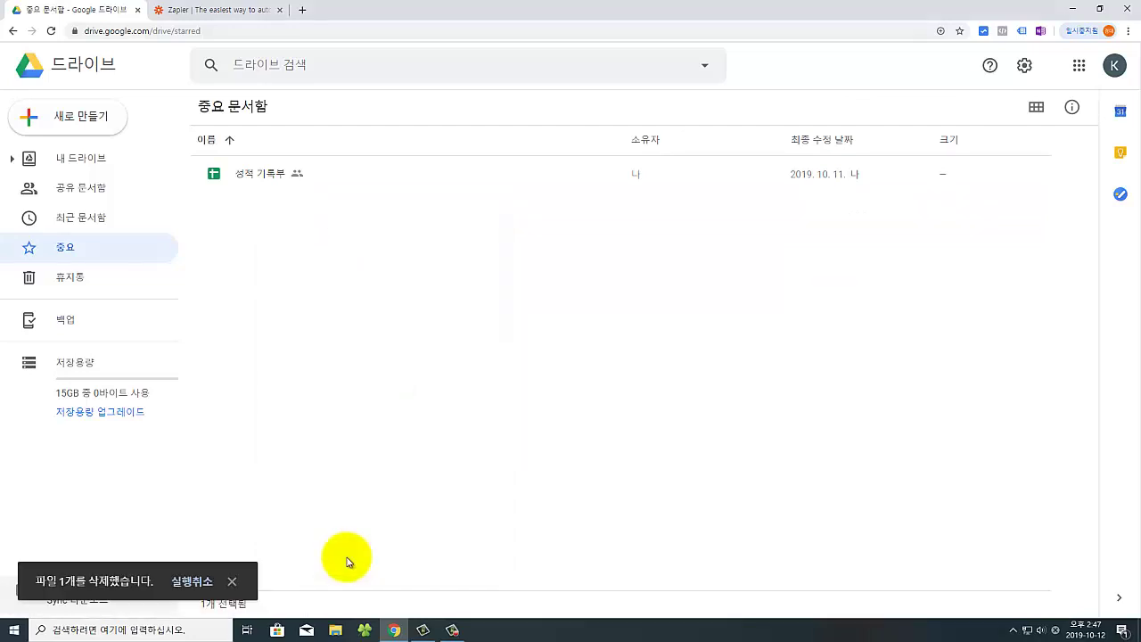
- Restore the 월간 가계부 spreadsheet from the trash and return to My Drive
{"action": "left_click", "coordinate": [84, 283]}
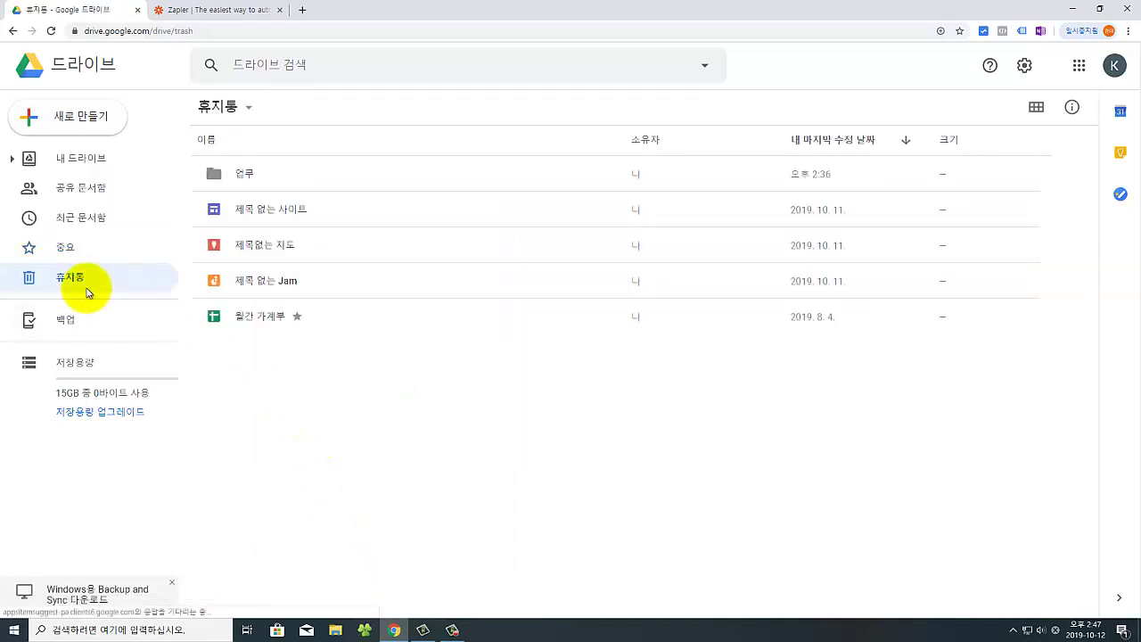
{"action": "left_click", "coordinate": [274, 322]}
{"action": "right_click", "coordinate": [274, 321]}
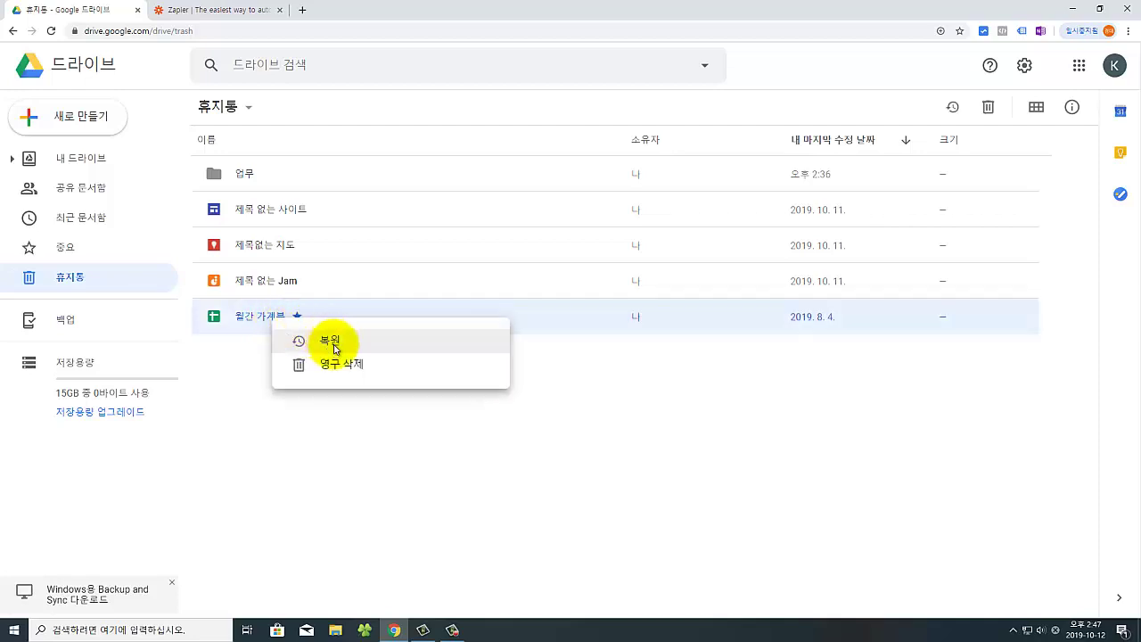
{"action": "left_click", "coordinate": [335, 348]}
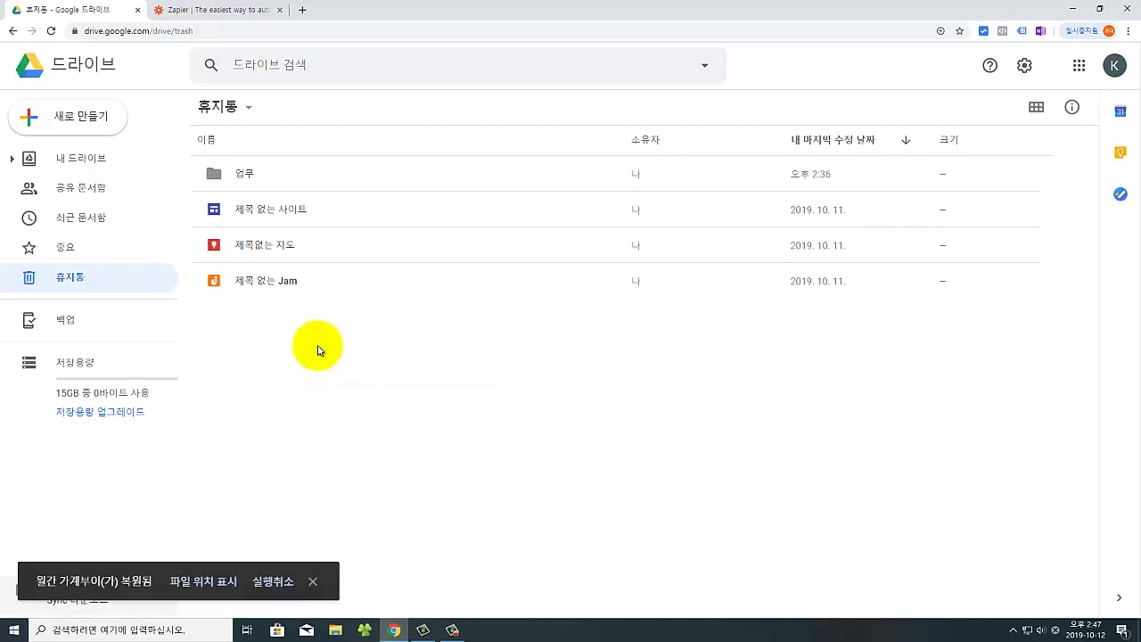
{"action": "left_click", "coordinate": [87, 251]}
{"action": "left_click", "coordinate": [98, 161]}
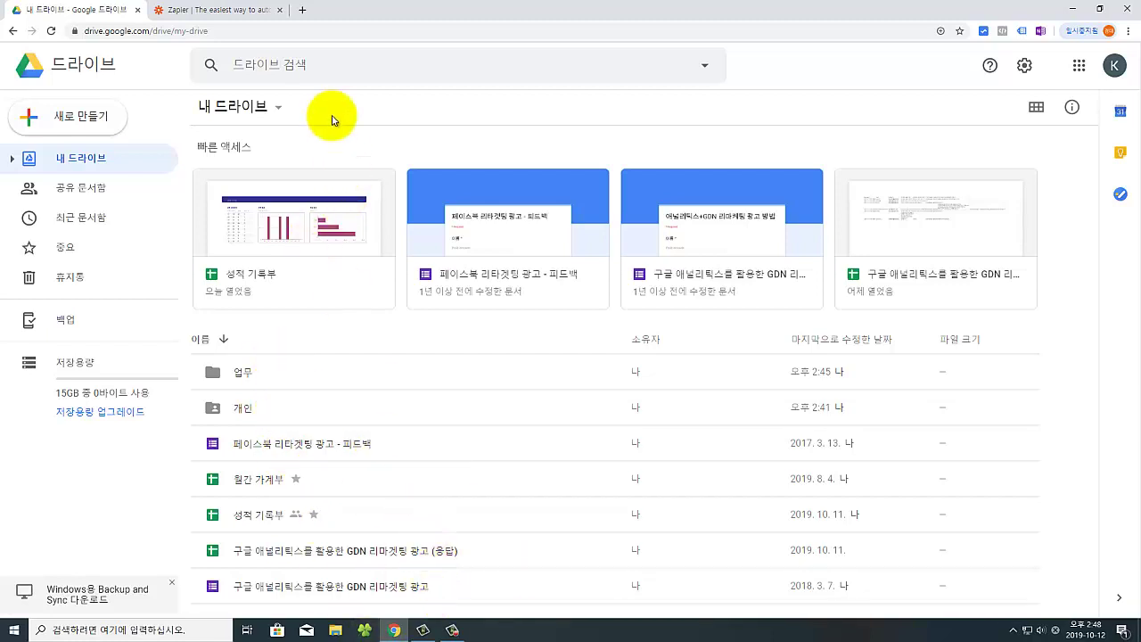
- Search the drive for 국어 and clear the search
{"action": "left_click", "coordinate": [306, 64]}
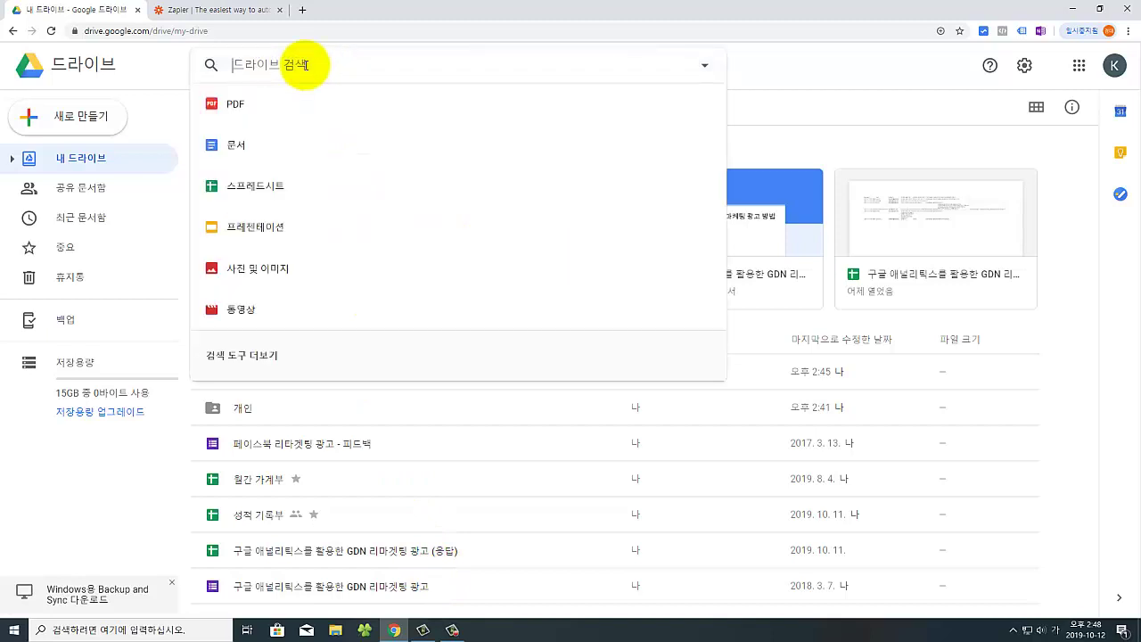
{"action": "type", "text": "ㅅㅓ"}
{"action": "key", "text": "BackSpace"}
{"action": "key", "text": "BackSpace"}
{"action": "type", "text": "기"}
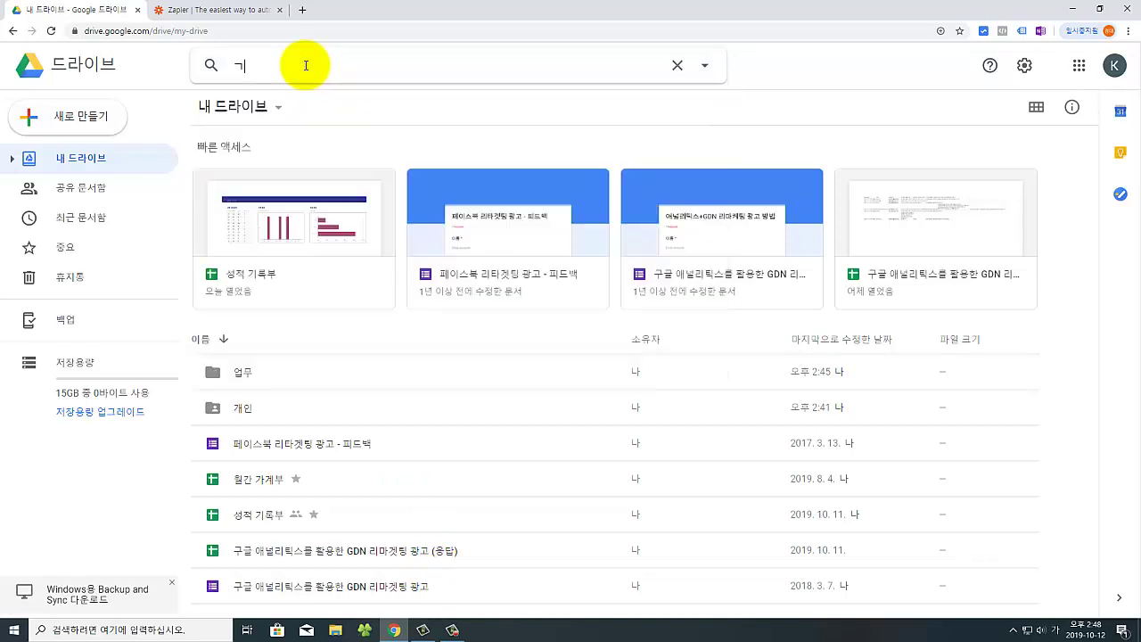
{"action": "type", "text": "에"}
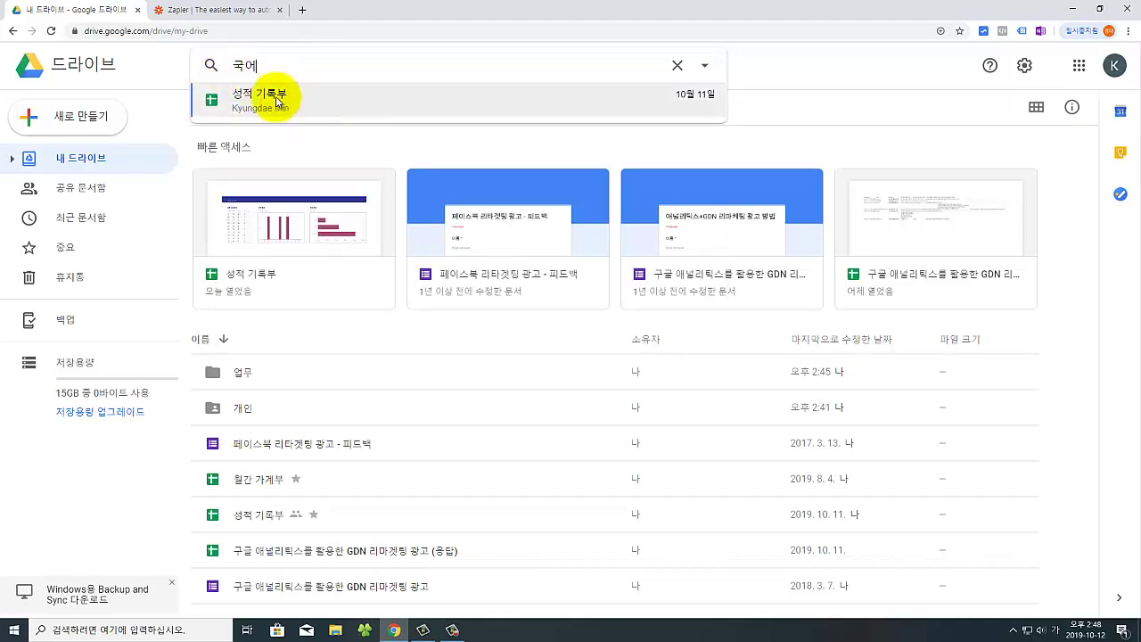
{"action": "key", "text": "BackSpace"}
{"action": "type", "text": "어"}
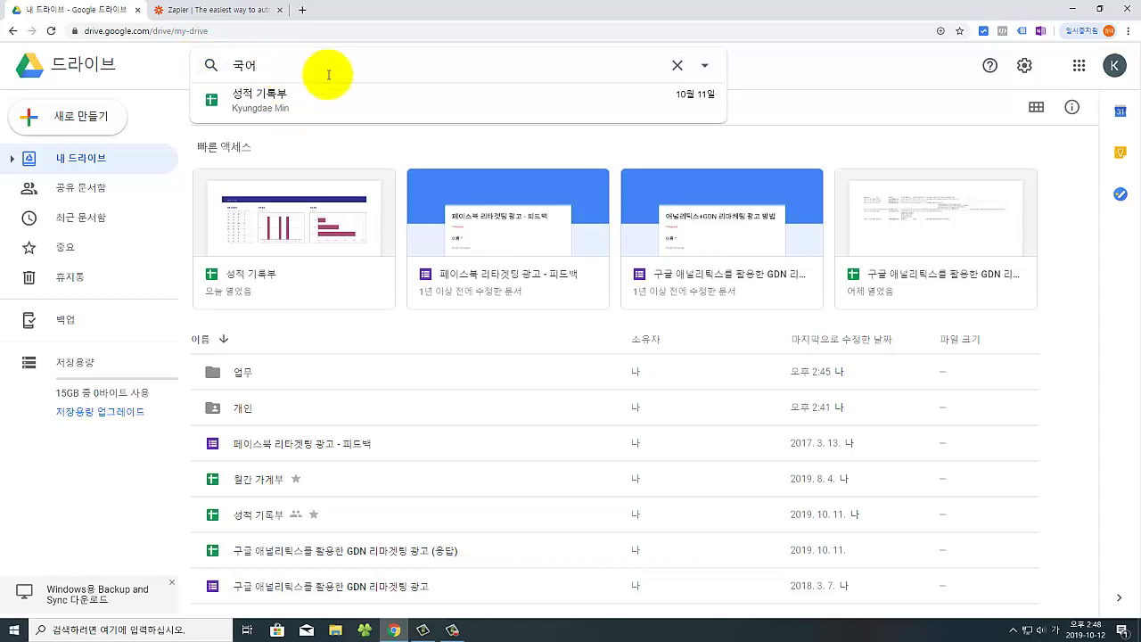
{"action": "key", "text": "Escape"}
- Open the drive settings, try the 보통 and 좁게 display densities, and set the density back to 넓게
{"action": "left_click", "coordinate": [1025, 69]}
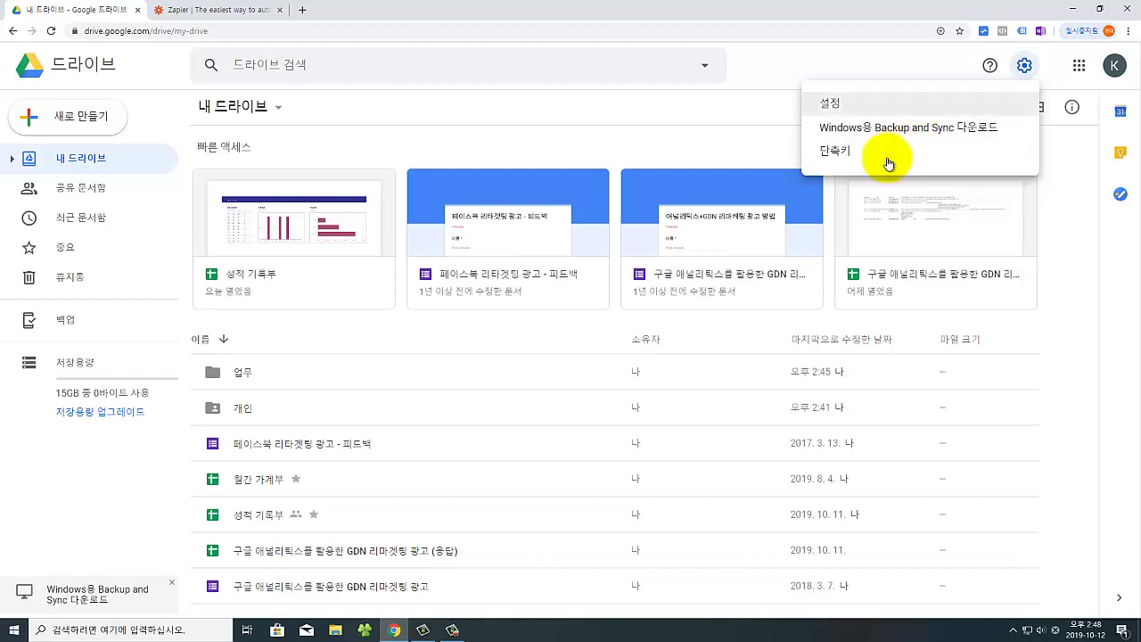
{"action": "left_click", "coordinate": [838, 107]}
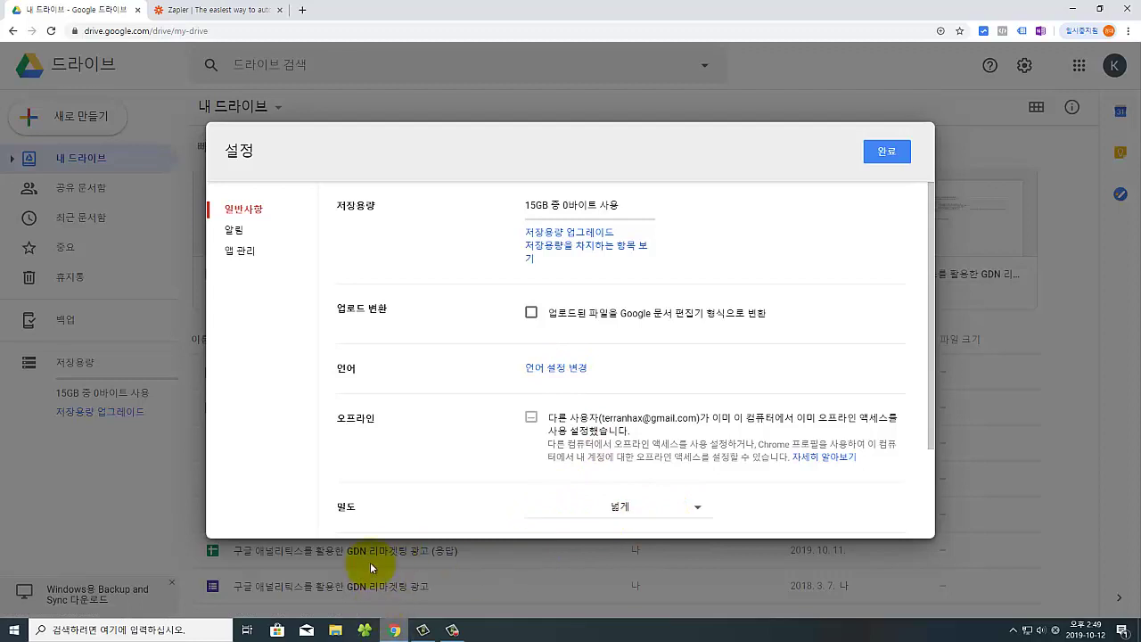
{"action": "left_click", "coordinate": [688, 508]}
{"action": "left_click", "coordinate": [620, 533]}
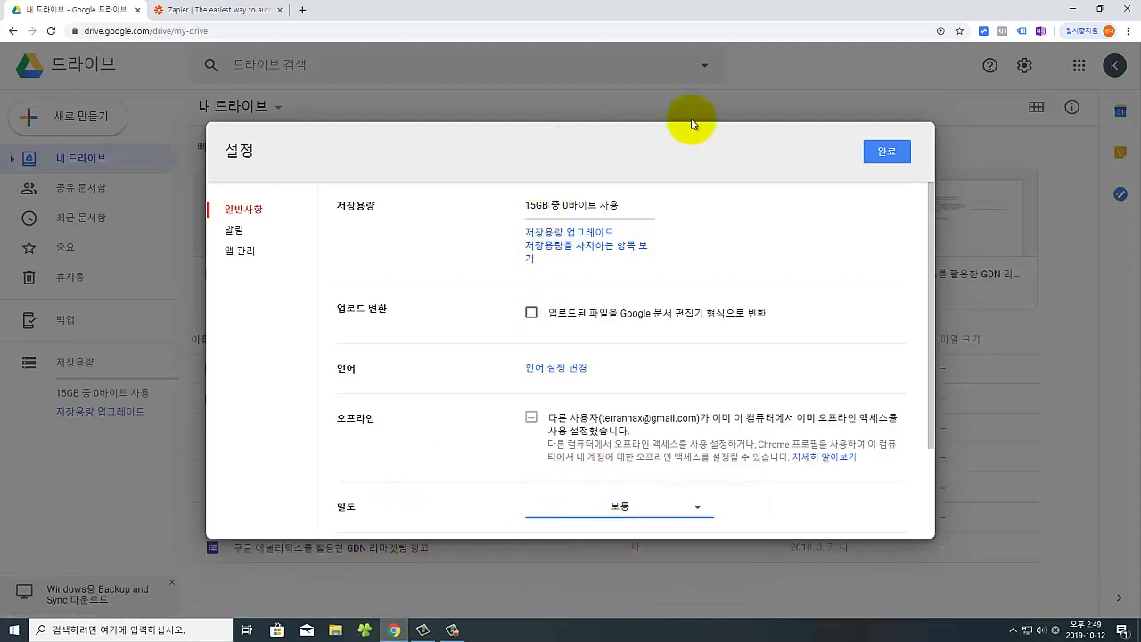
{"action": "left_click_drag", "start_coordinate": [692, 125], "coordinate": [900, 79]}
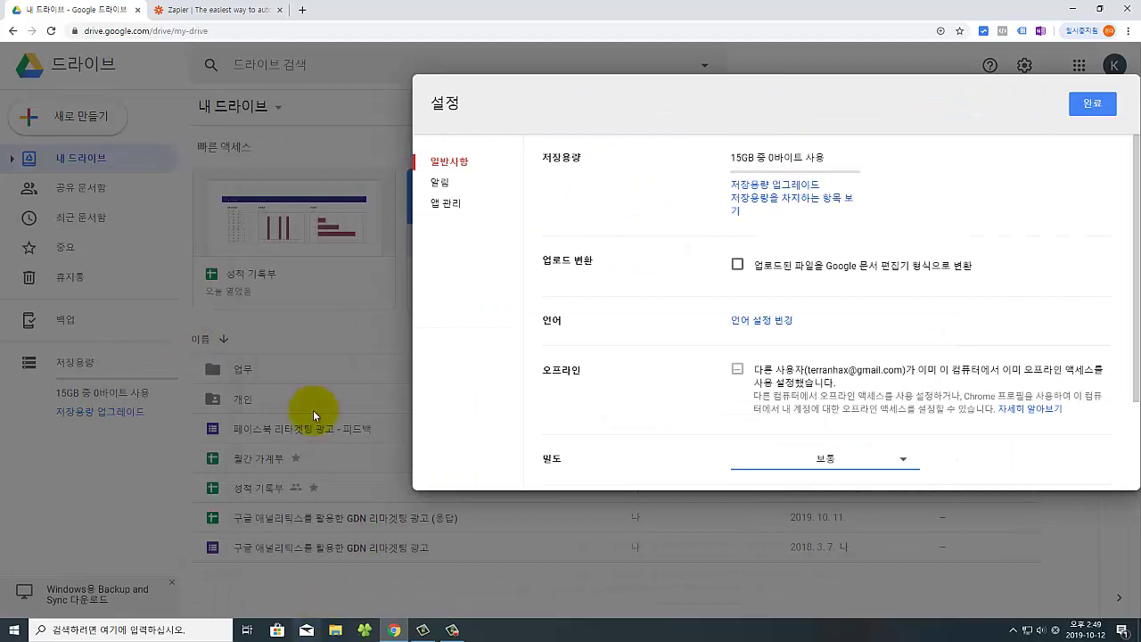
{"action": "left_click", "coordinate": [885, 467]}
{"action": "left_click", "coordinate": [820, 492]}
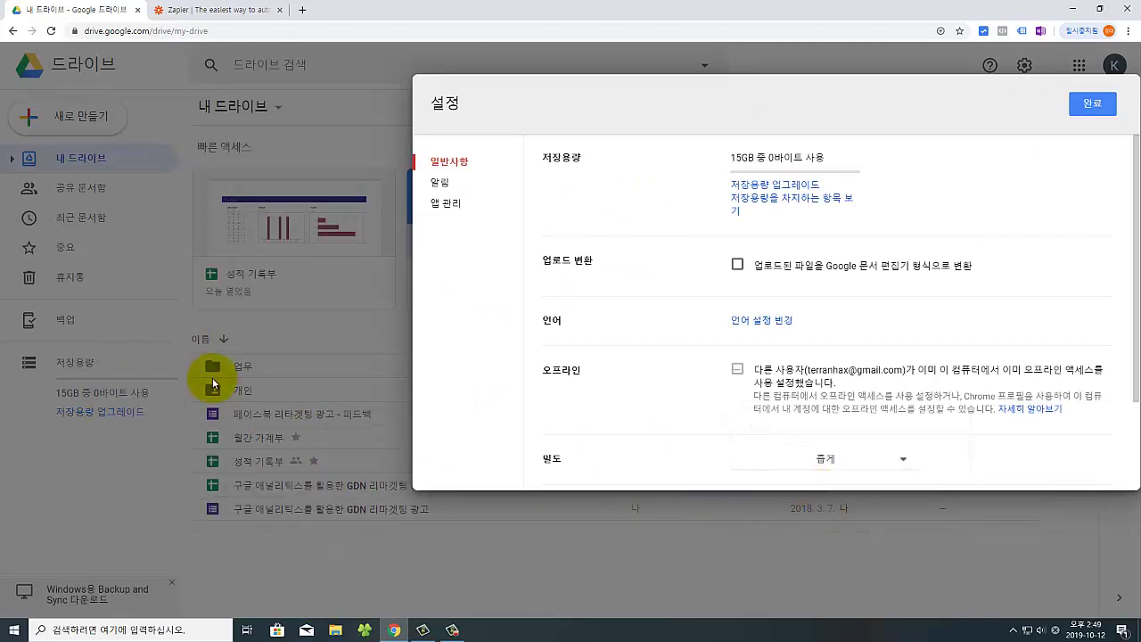
{"action": "left_click", "coordinate": [874, 458]}
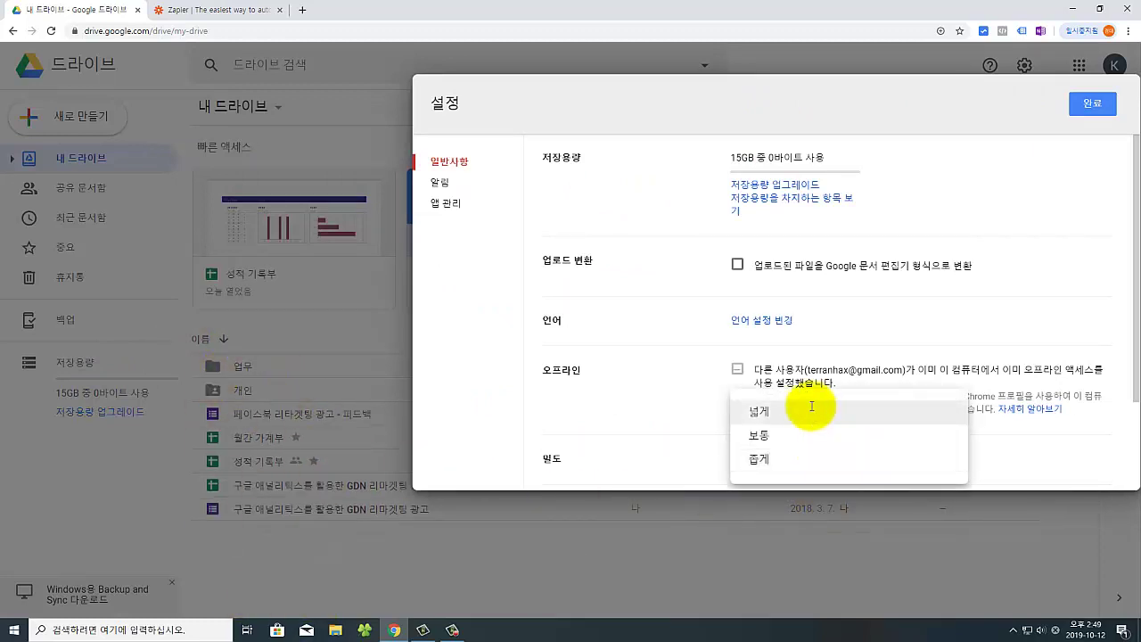
{"action": "left_click", "coordinate": [811, 407]}
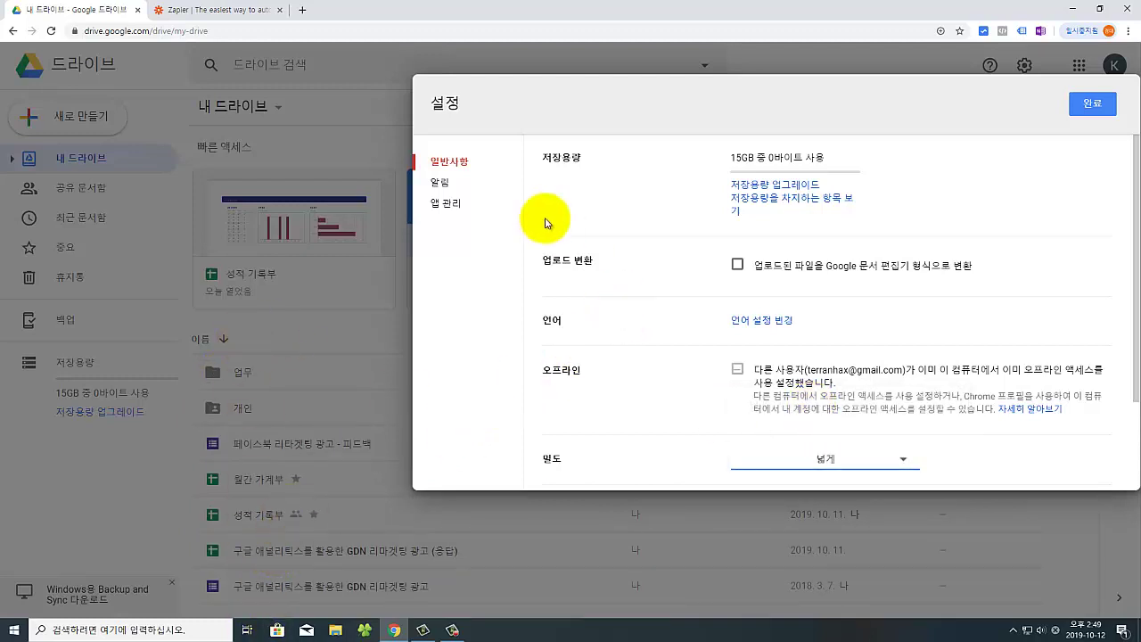
- Review the notification (알림) and app management (앱 관리) settings and close the settings
{"action": "left_click", "coordinate": [440, 182]}
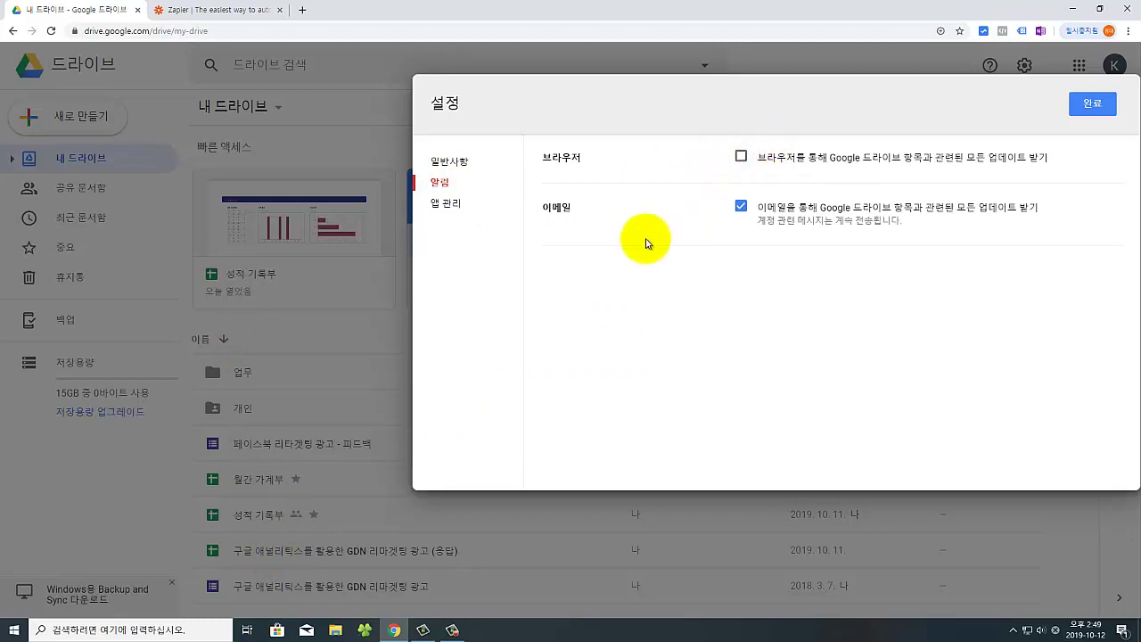
{"action": "left_click", "coordinate": [446, 205]}
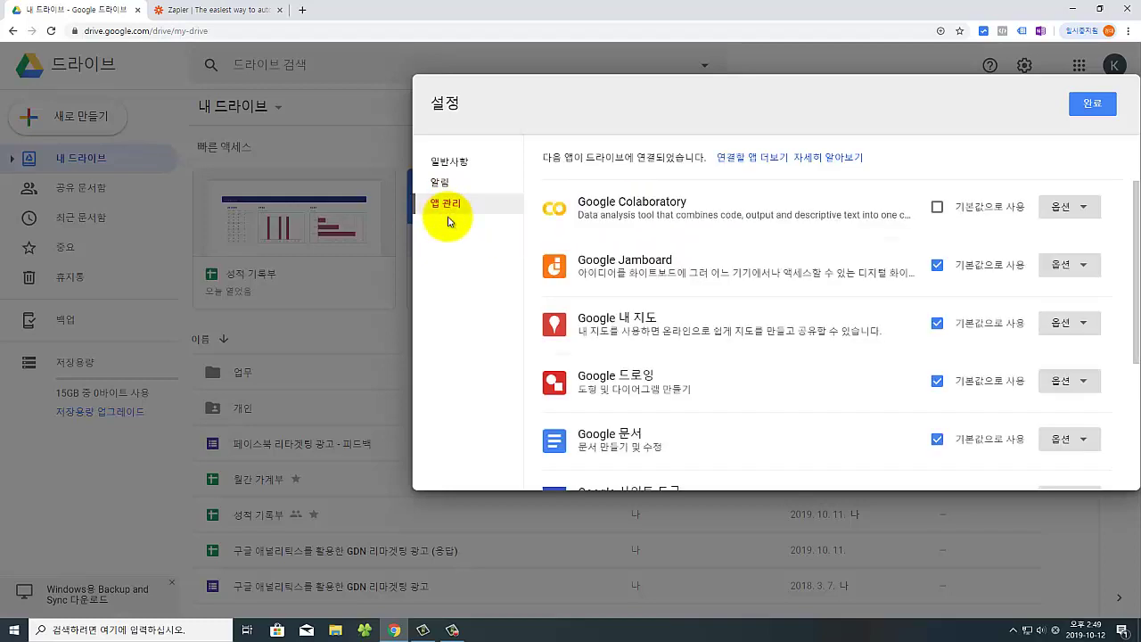
{"action": "left_click", "coordinate": [1093, 106]}
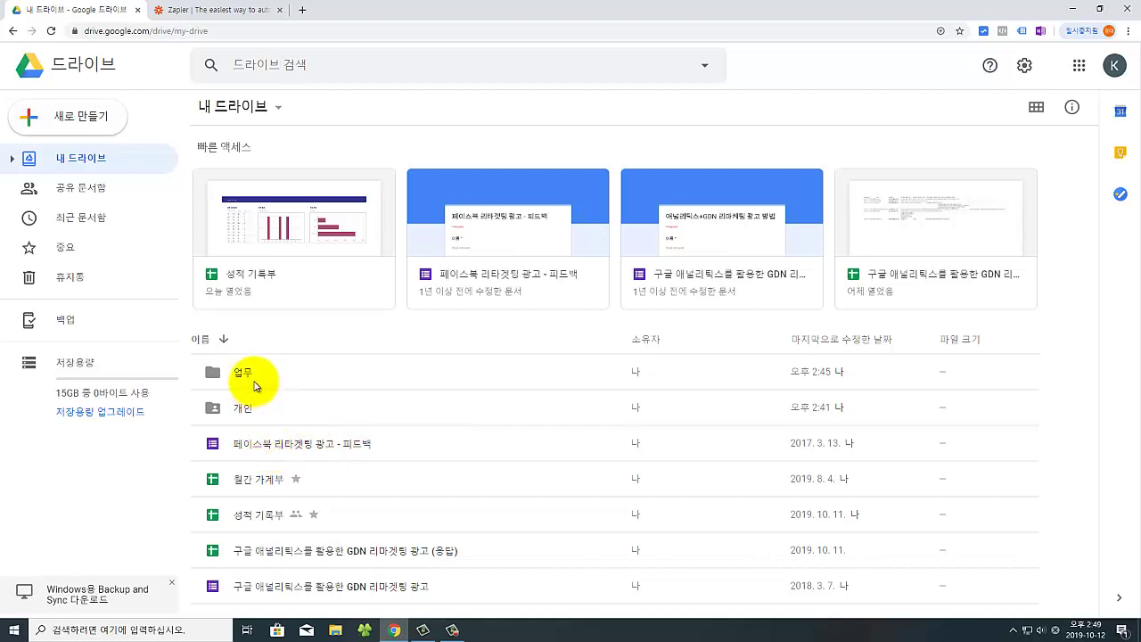
- Move the 페이스북 리타겟팅 광고 - 피드백 form into the 업무 folder and the 월간 가계부 spreadsheet into the 개인 folder
{"action": "left_click_drag", "start_coordinate": [280, 454], "coordinate": [267, 377]}
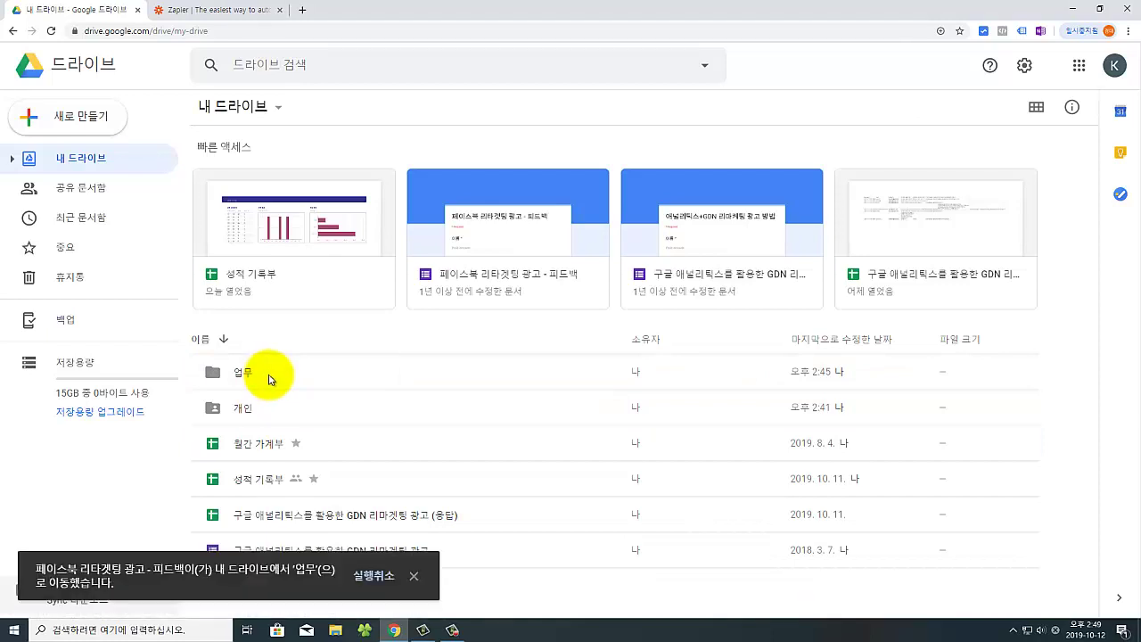
{"action": "left_click", "coordinate": [255, 449]}
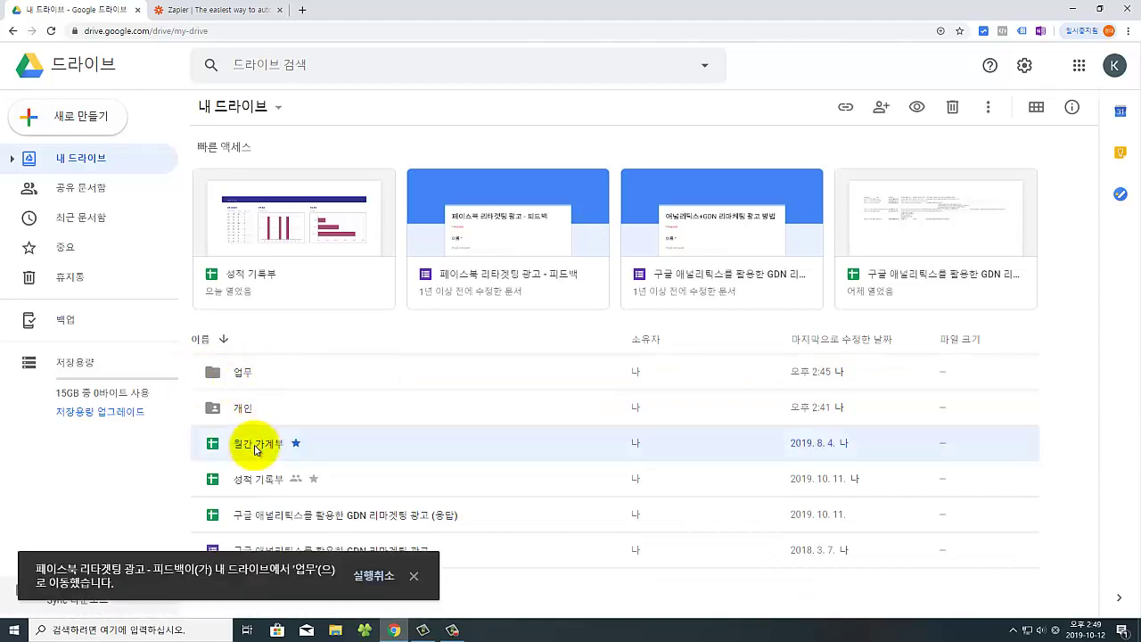
{"action": "left_click_drag", "start_coordinate": [256, 450], "coordinate": [247, 414]}
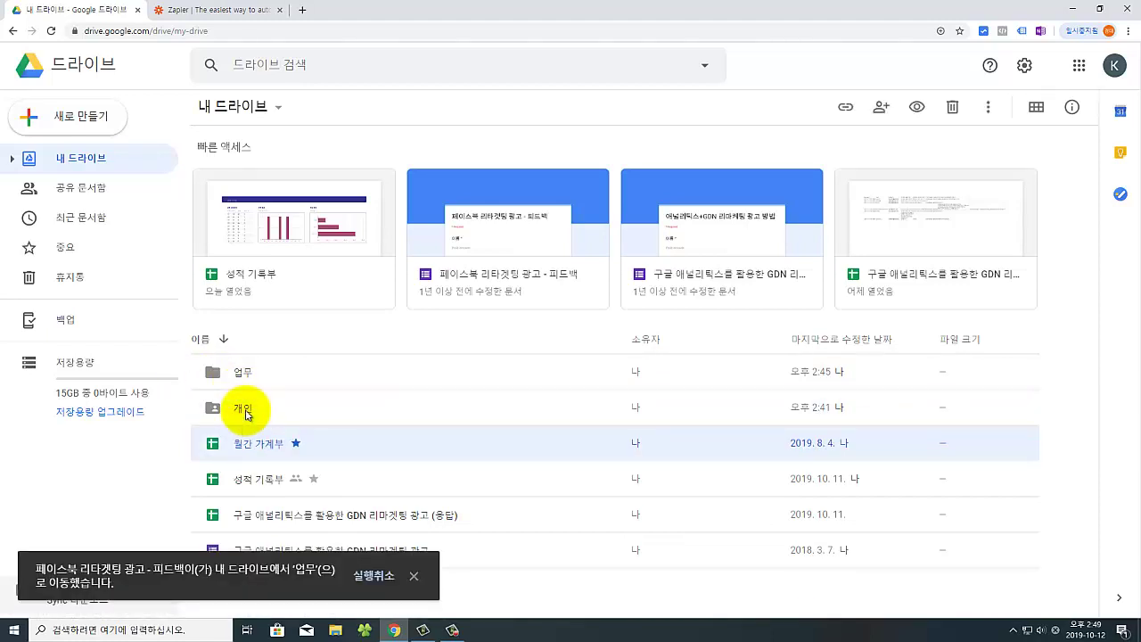
{"action": "left_click", "coordinate": [742, 381]}
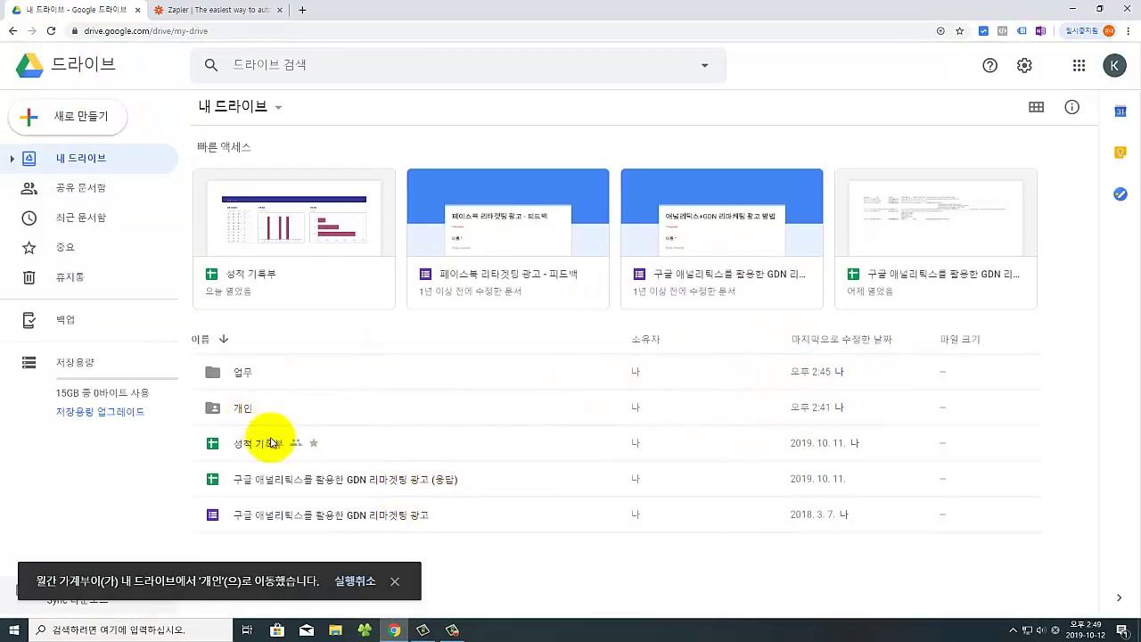
{"action": "right_click", "coordinate": [251, 371]}
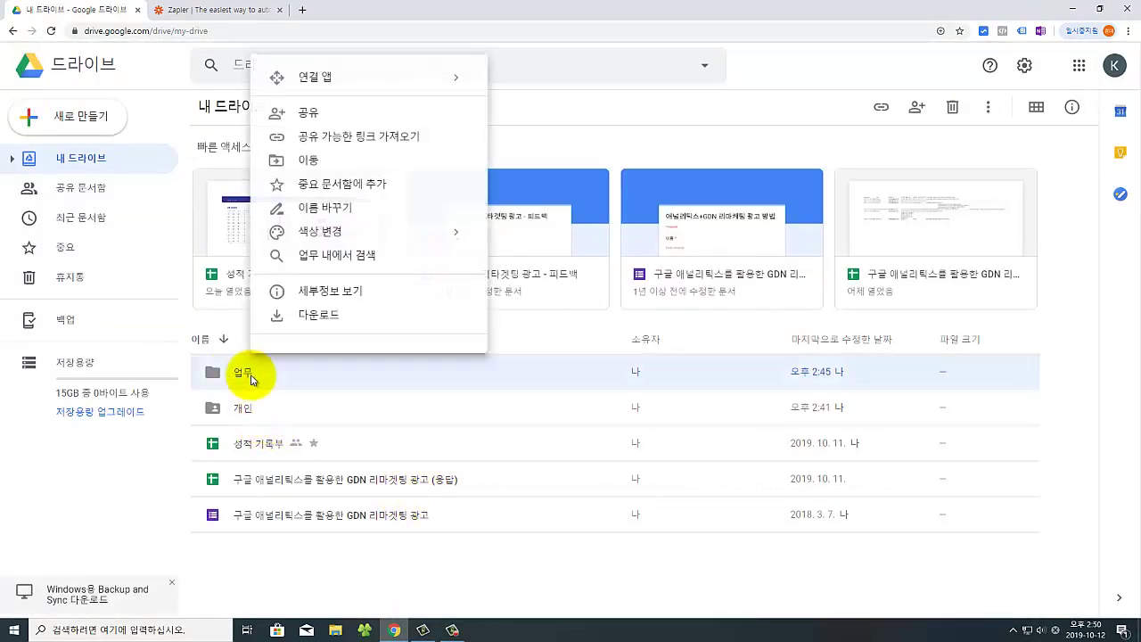
{"action": "left_click", "coordinate": [337, 211]}
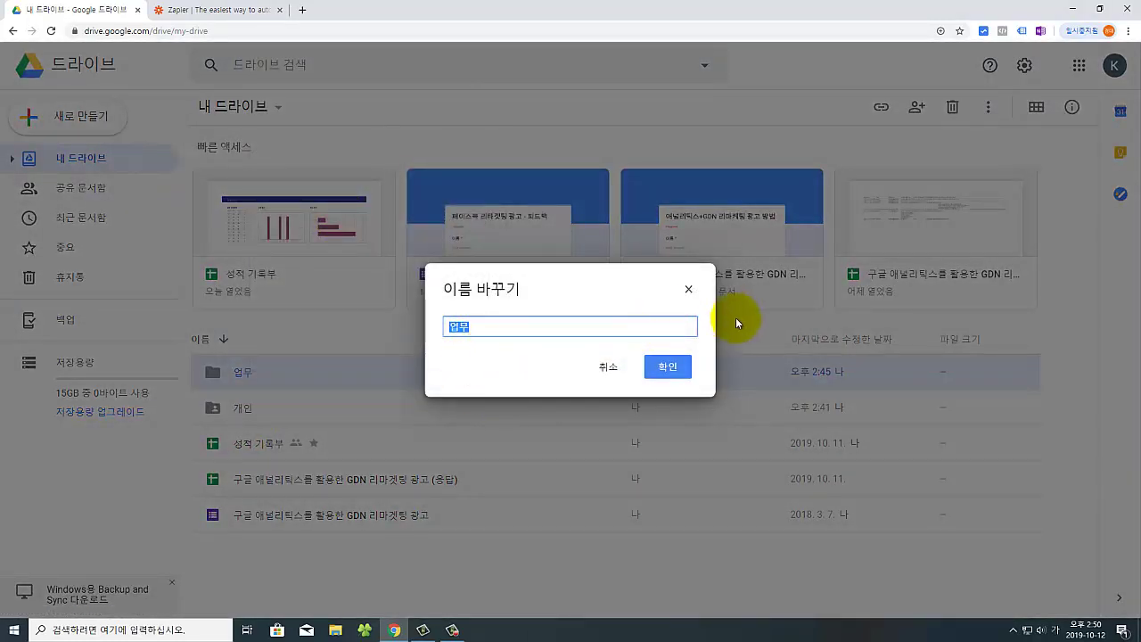
{"action": "left_click", "coordinate": [691, 293]}
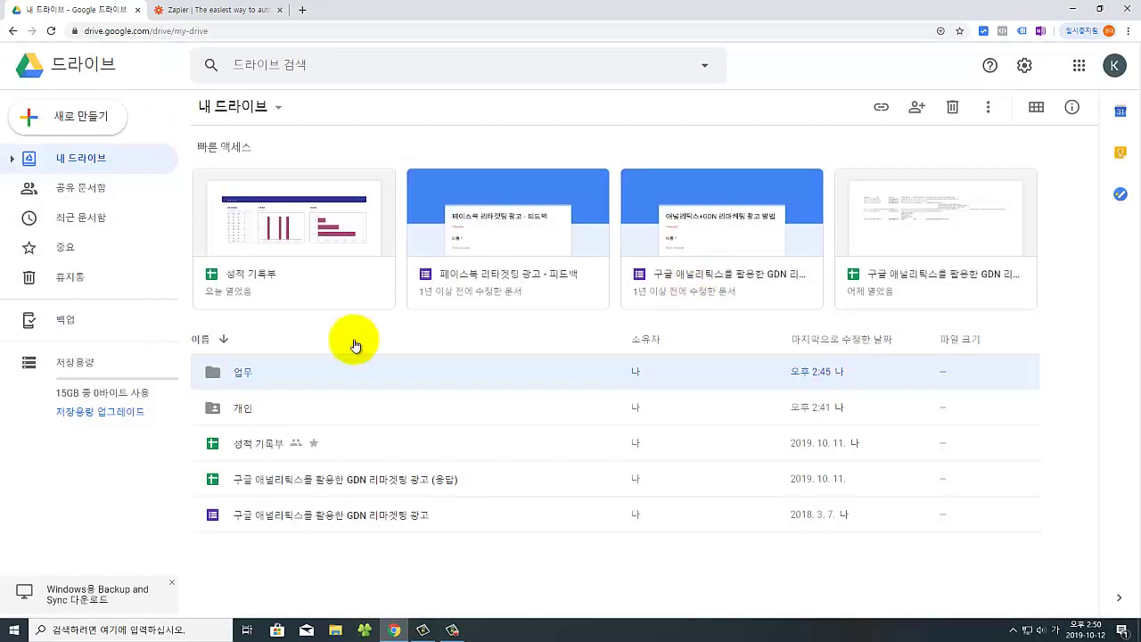
- Change the color of the 업무 folder to red
{"action": "right_click", "coordinate": [305, 369]}
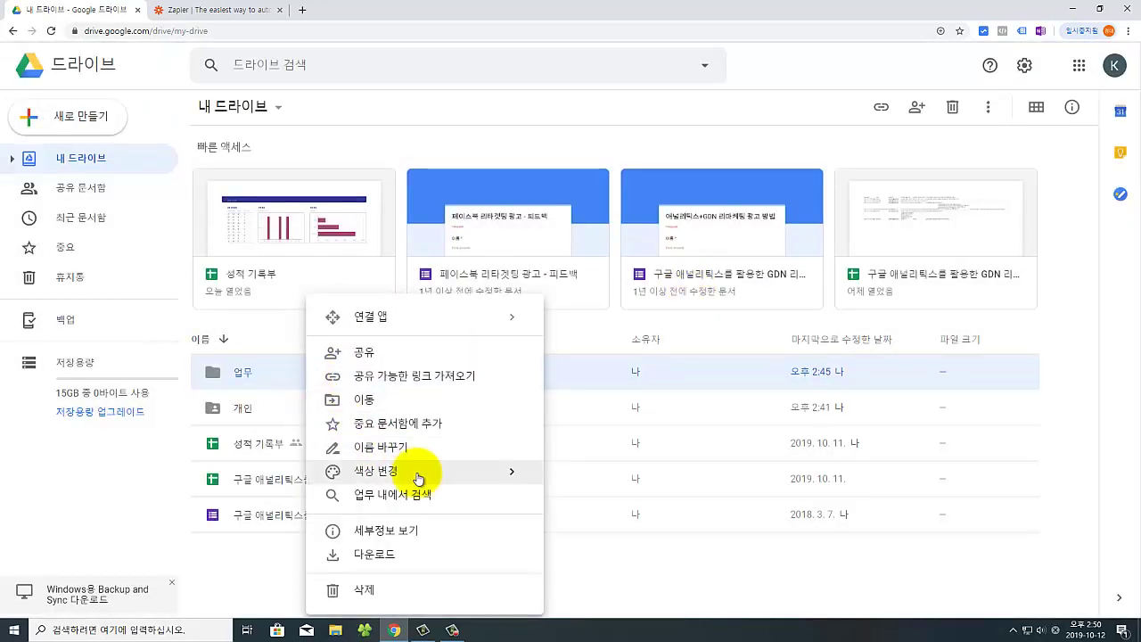
{"action": "mouse_move", "coordinate": [438, 471]}
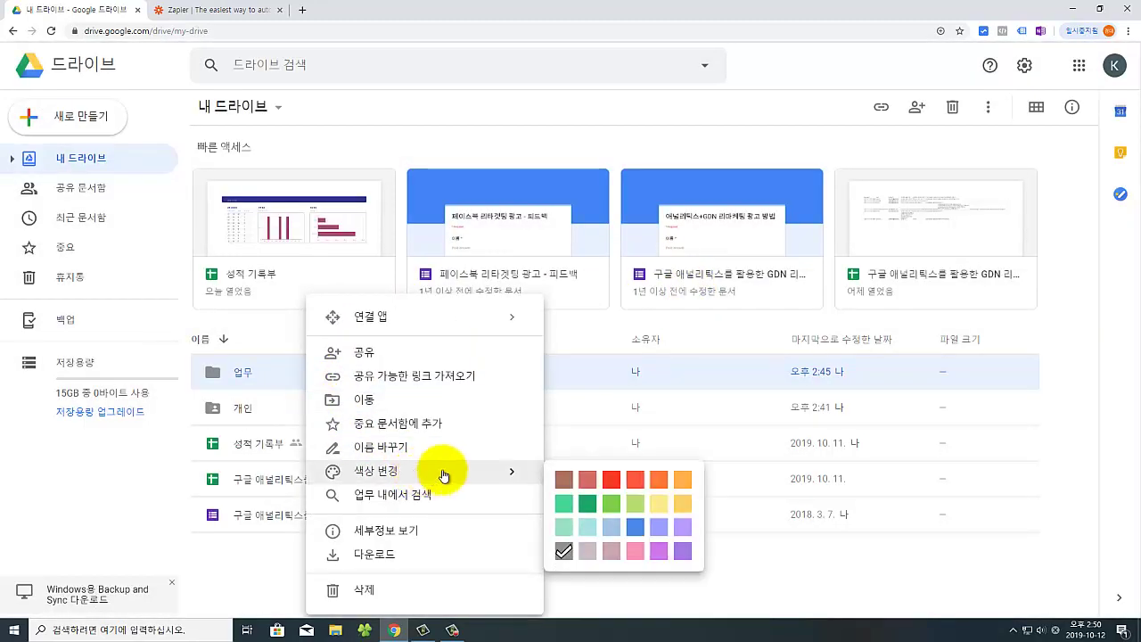
{"action": "left_click", "coordinate": [612, 481]}
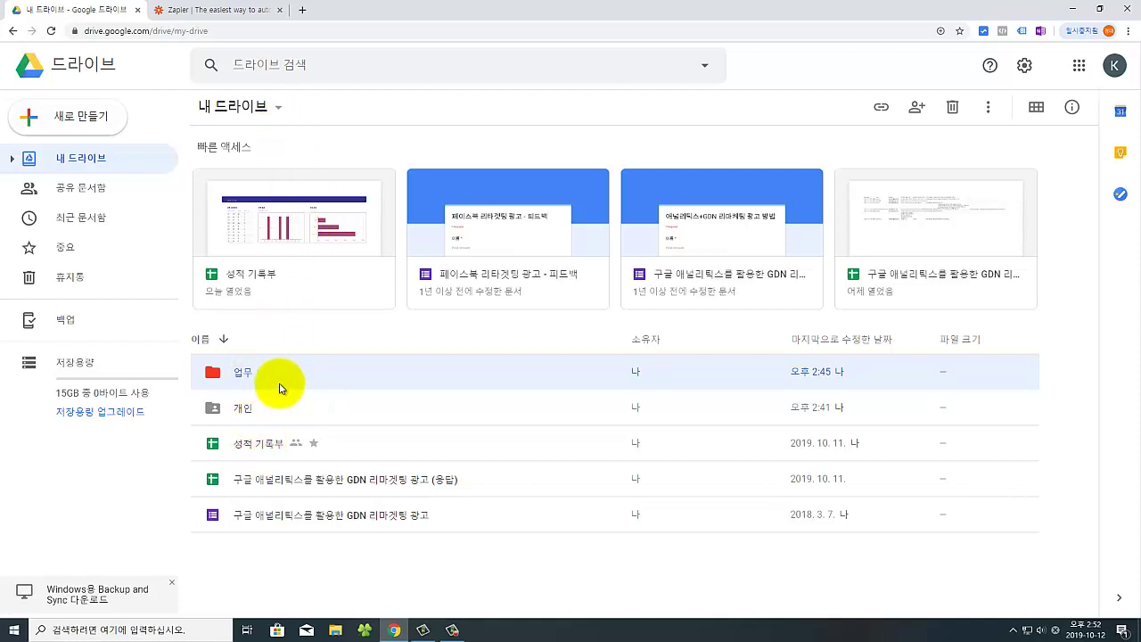
- Check the contents of the 업무 folder and the 개인 folder, returning to My Drive after each
{"action": "double_click", "coordinate": [245, 379]}
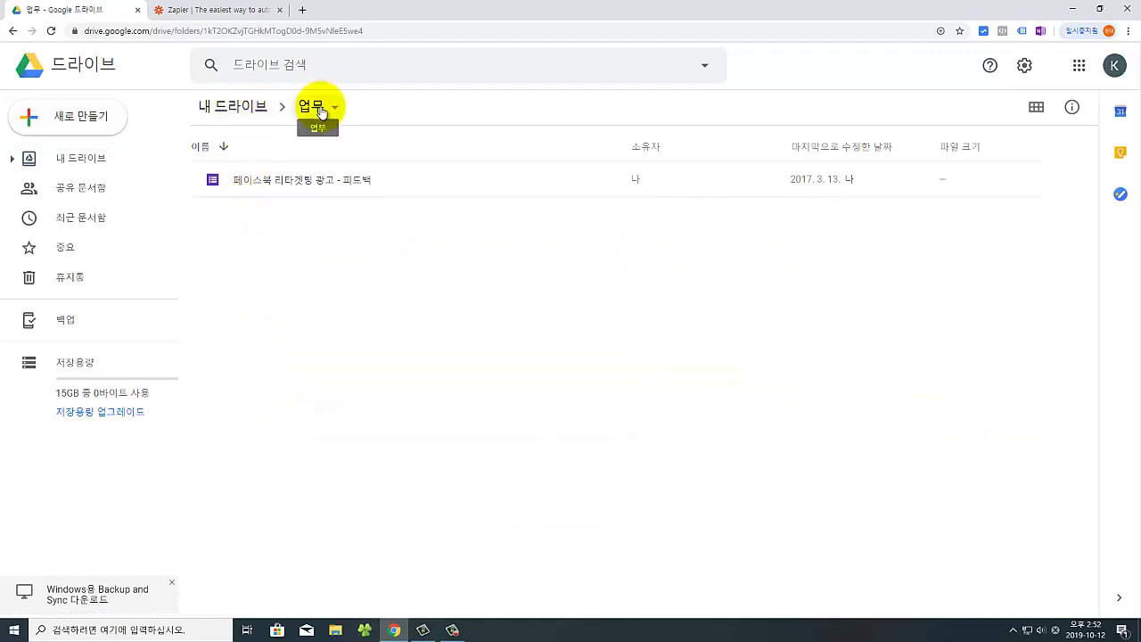
{"action": "left_click", "coordinate": [237, 108]}
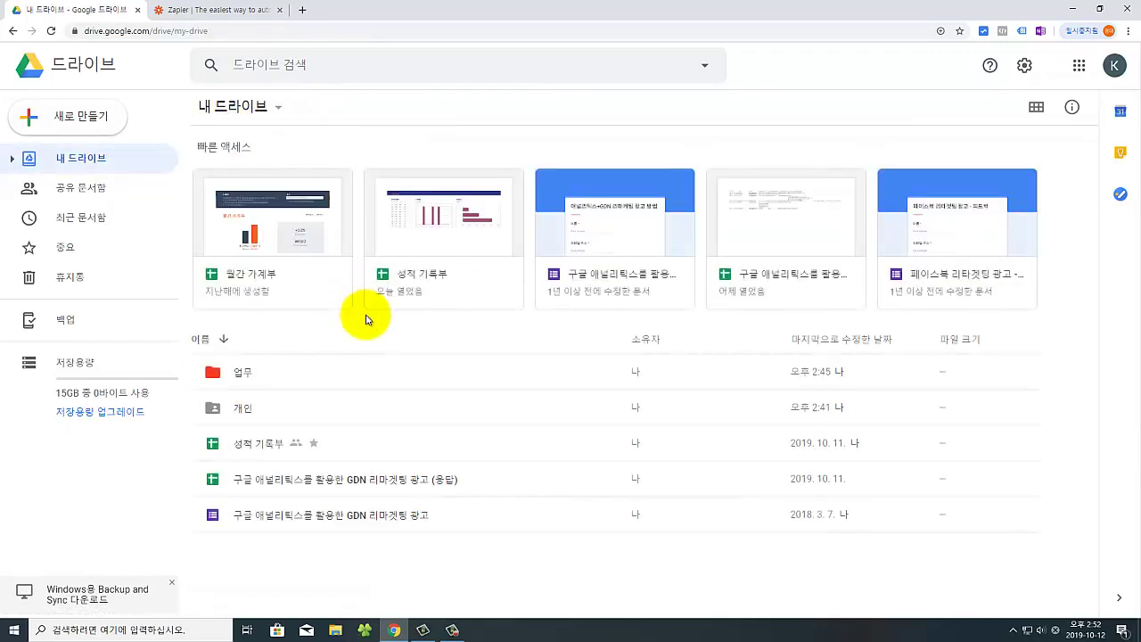
{"action": "left_click", "coordinate": [262, 113]}
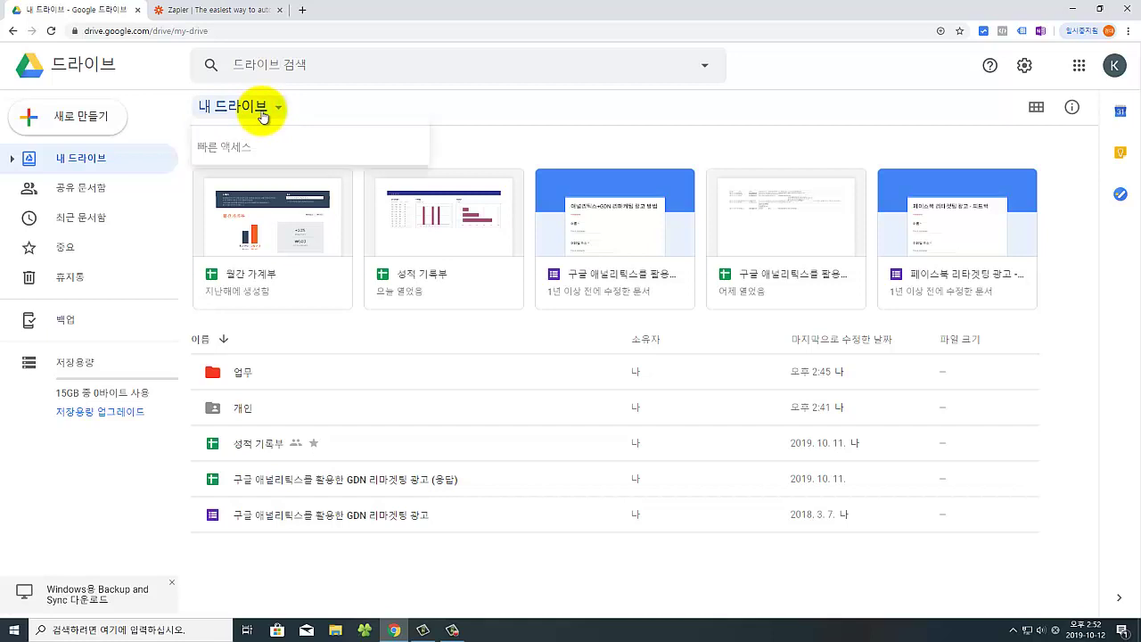
{"action": "left_click", "coordinate": [303, 398]}
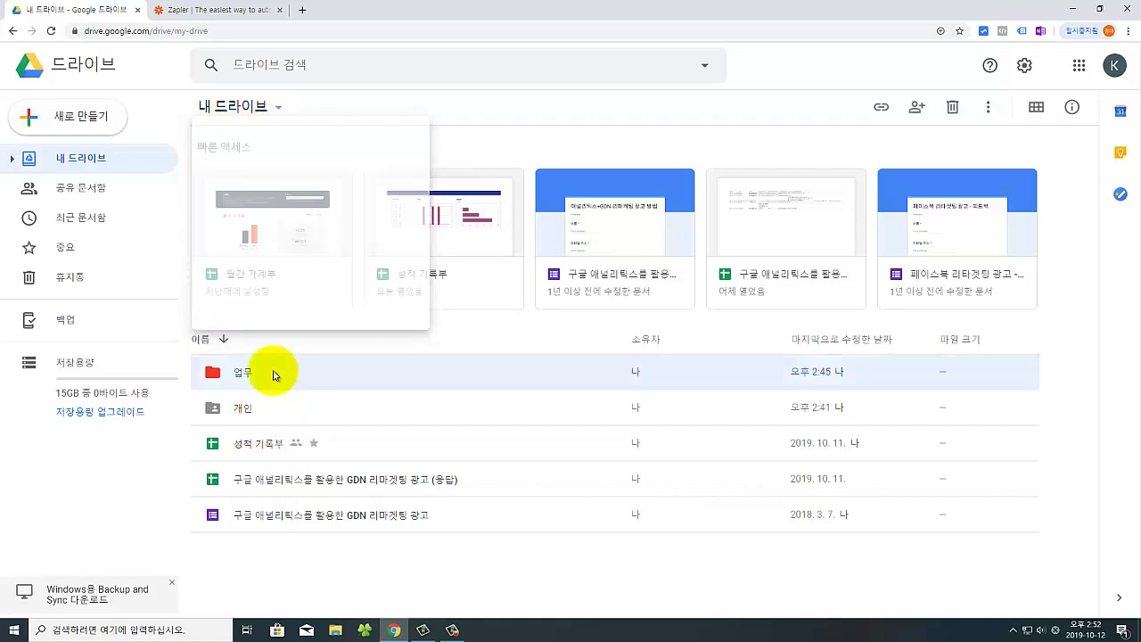
{"action": "double_click", "coordinate": [250, 413]}
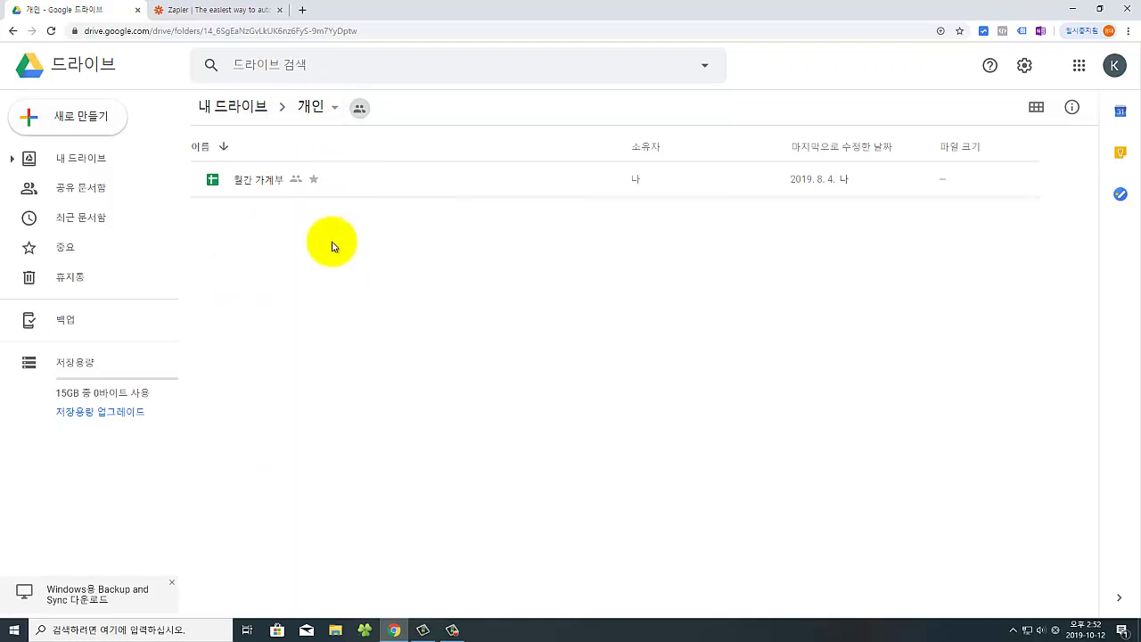
{"action": "left_click", "coordinate": [234, 108]}
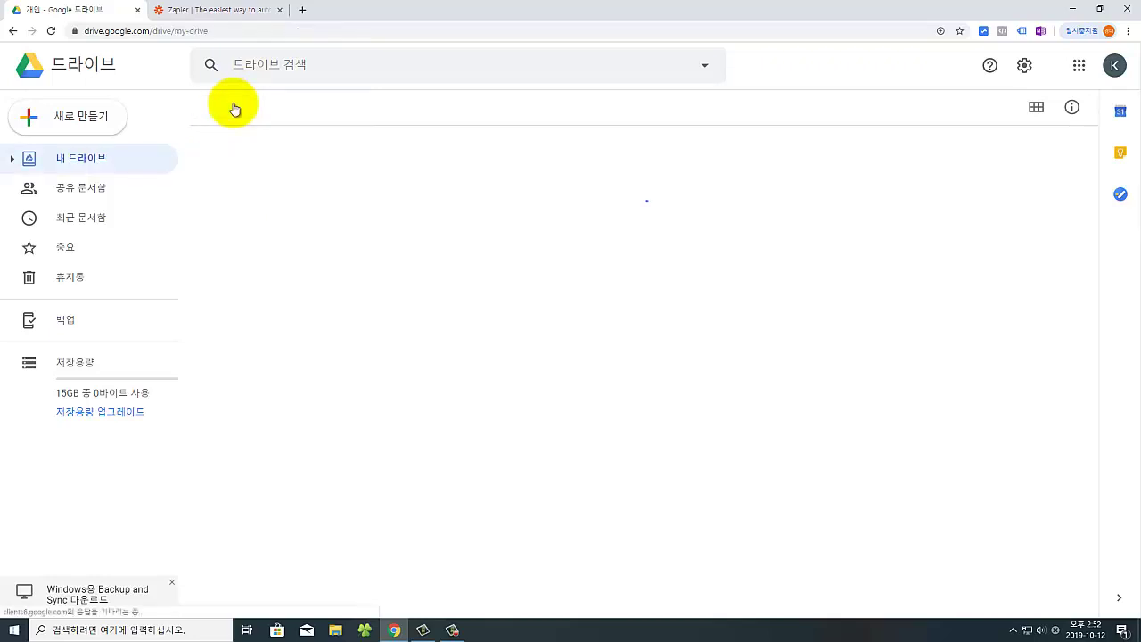
- Switch the My Drive file layout to grid view and back to list view
{"action": "left_click", "coordinate": [421, 291]}
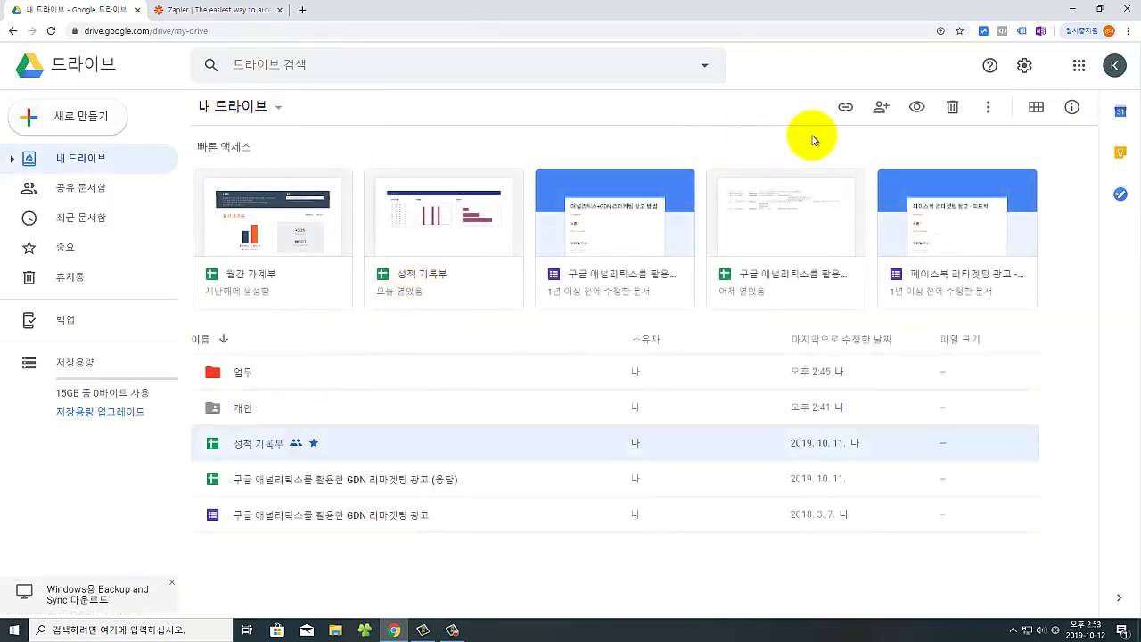
{"action": "left_click", "coordinate": [1038, 109]}
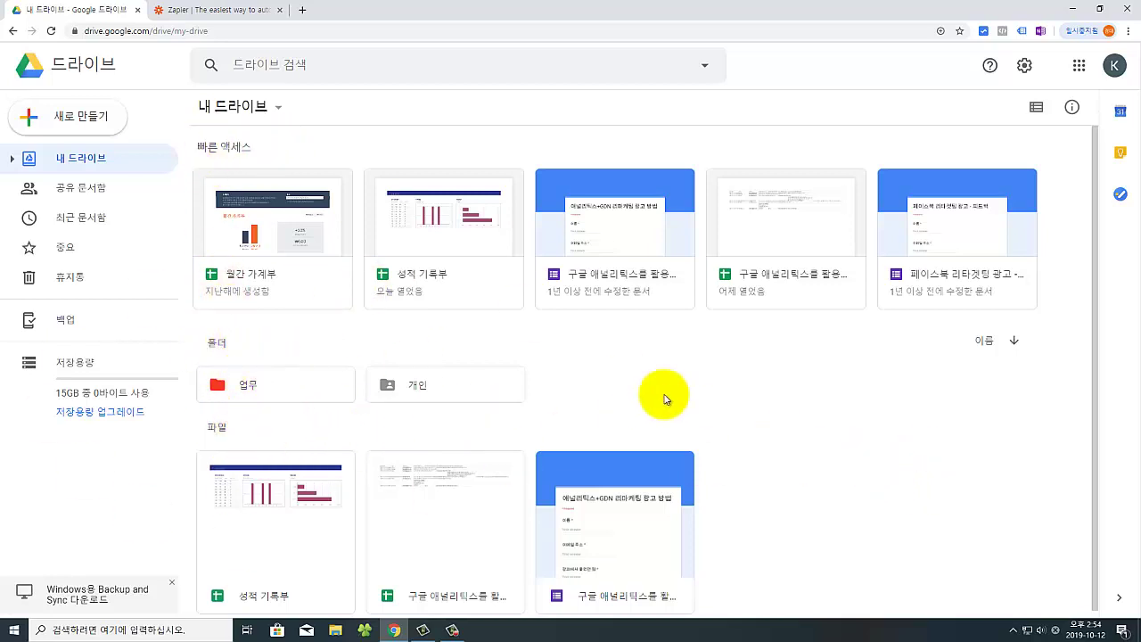
{"action": "left_click", "coordinate": [1035, 108]}
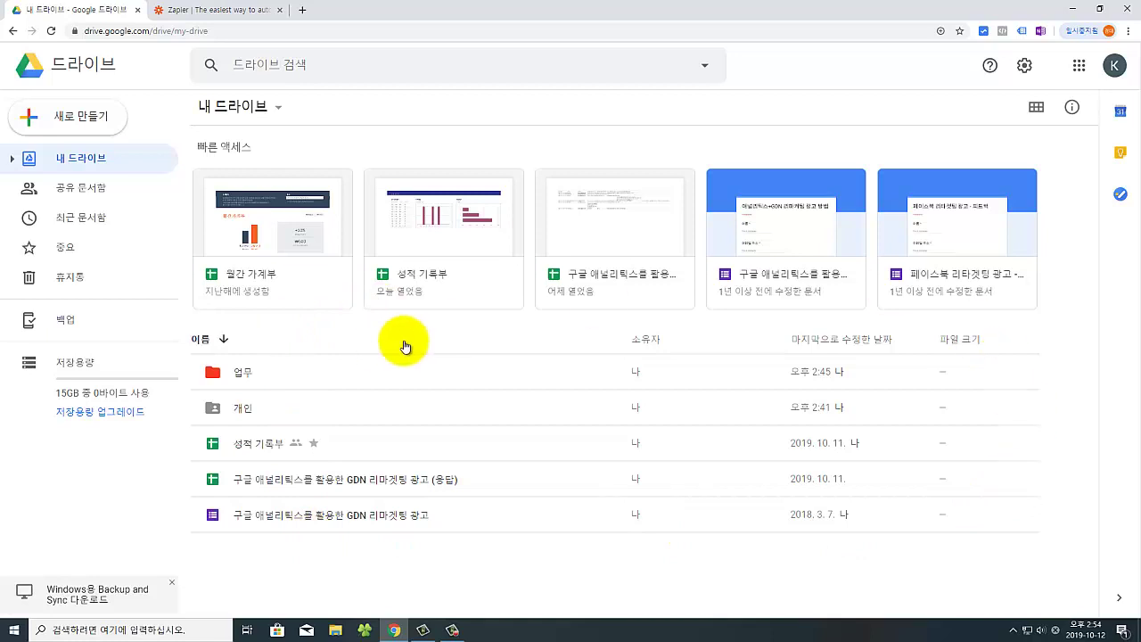
- Review the sharing options of the 성적 기록부 spreadsheet, covering invited users' permission levels and link access levels, and finish without changing them
{"action": "left_click", "coordinate": [287, 448]}
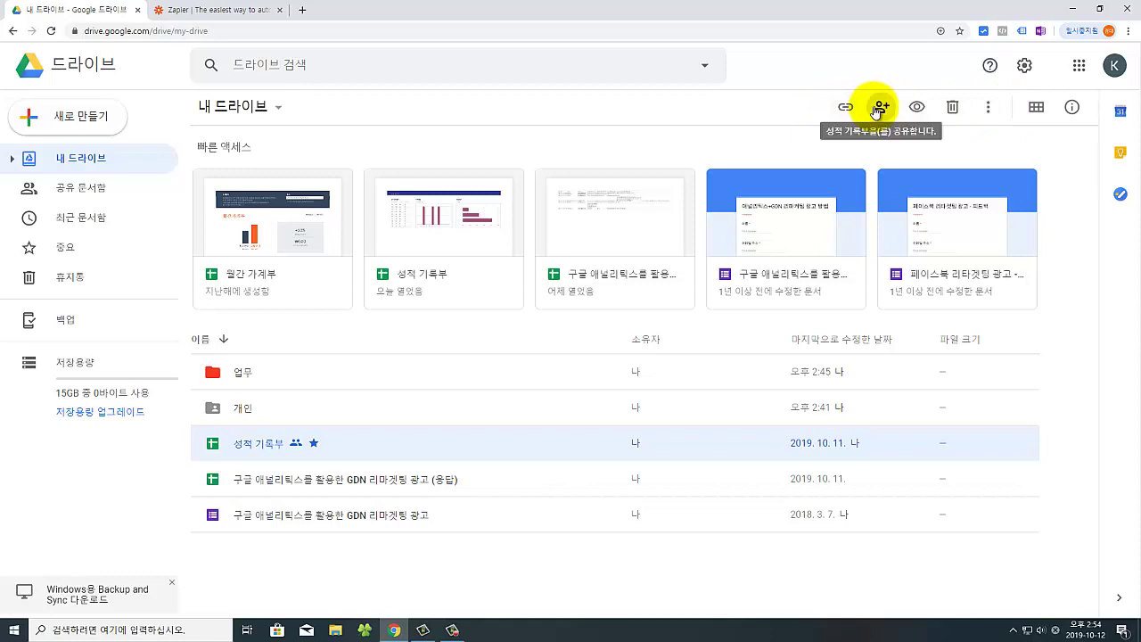
{"action": "right_click", "coordinate": [285, 448]}
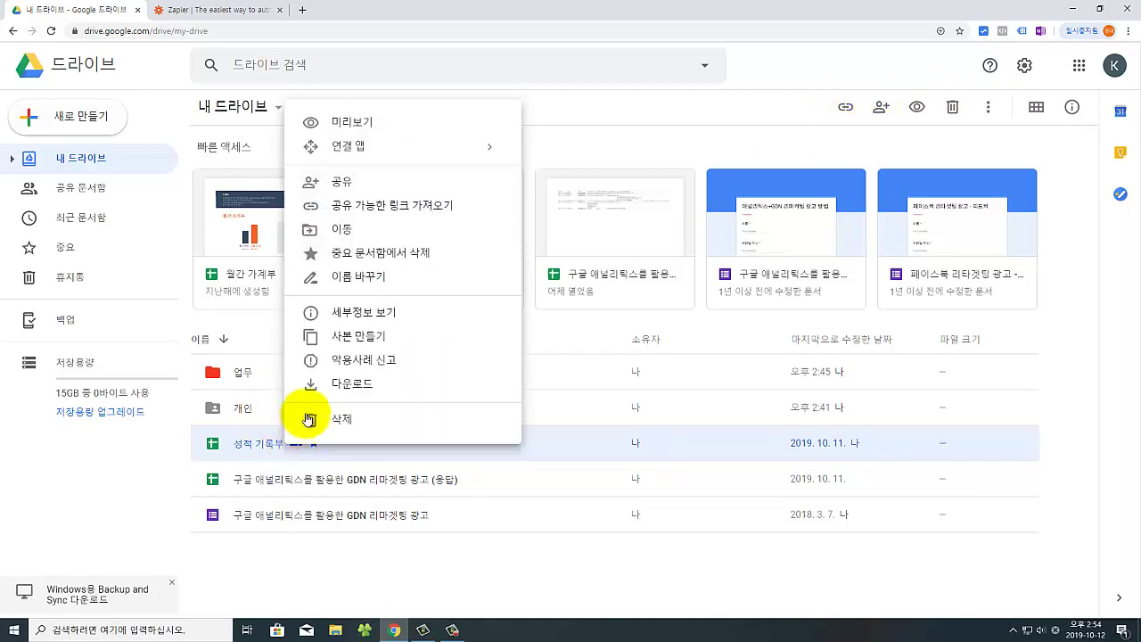
{"action": "left_click", "coordinate": [392, 185]}
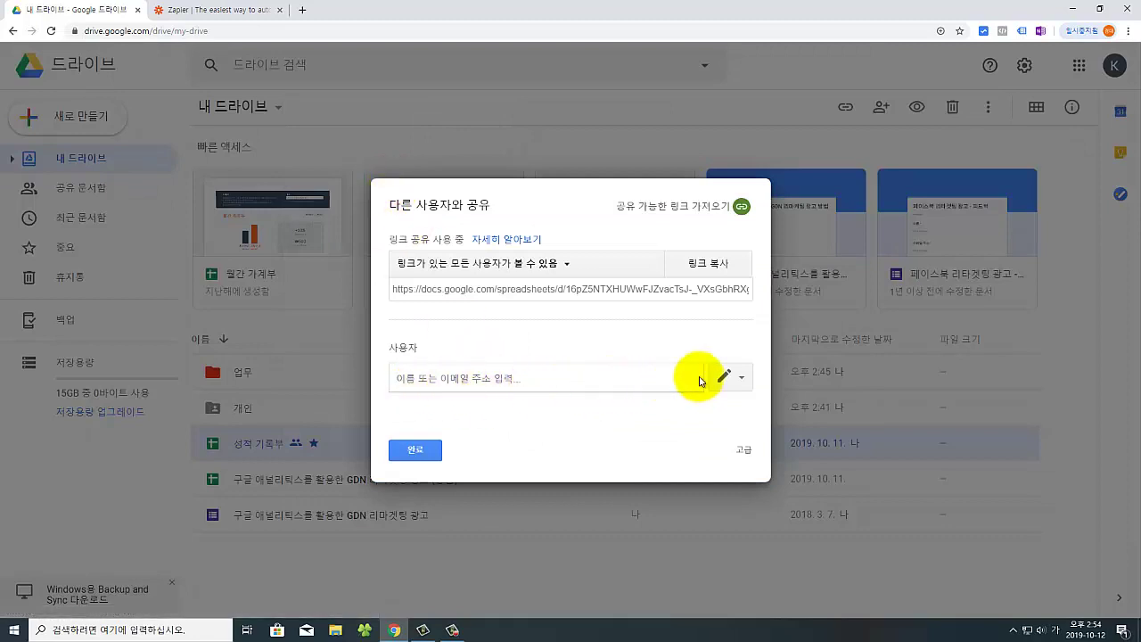
{"action": "left_click", "coordinate": [745, 383]}
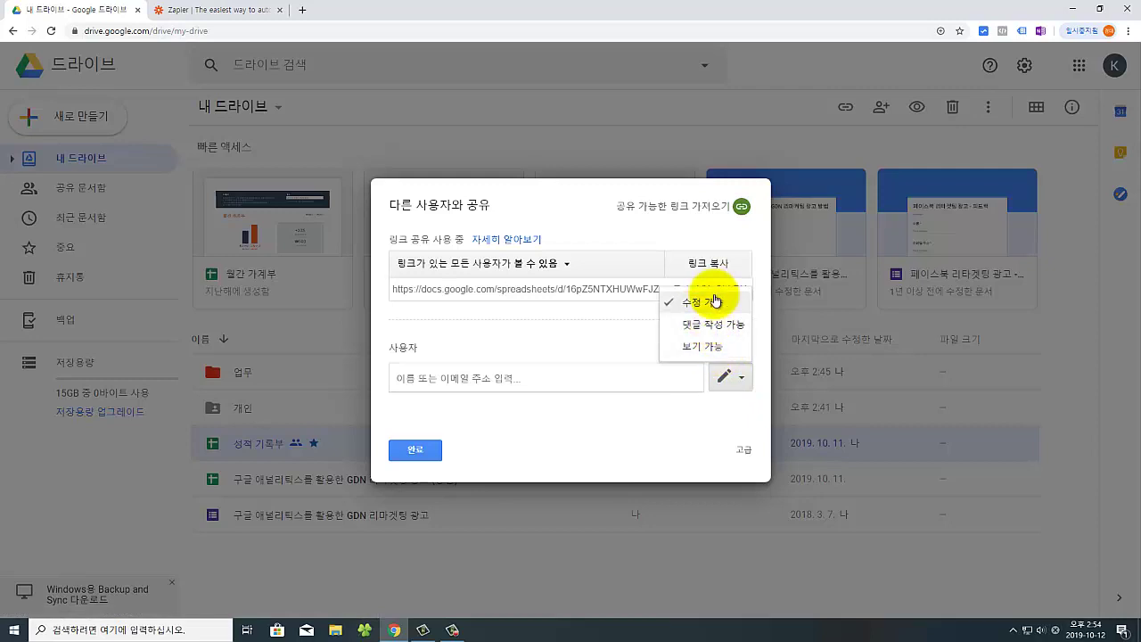
{"action": "left_click", "coordinate": [448, 378]}
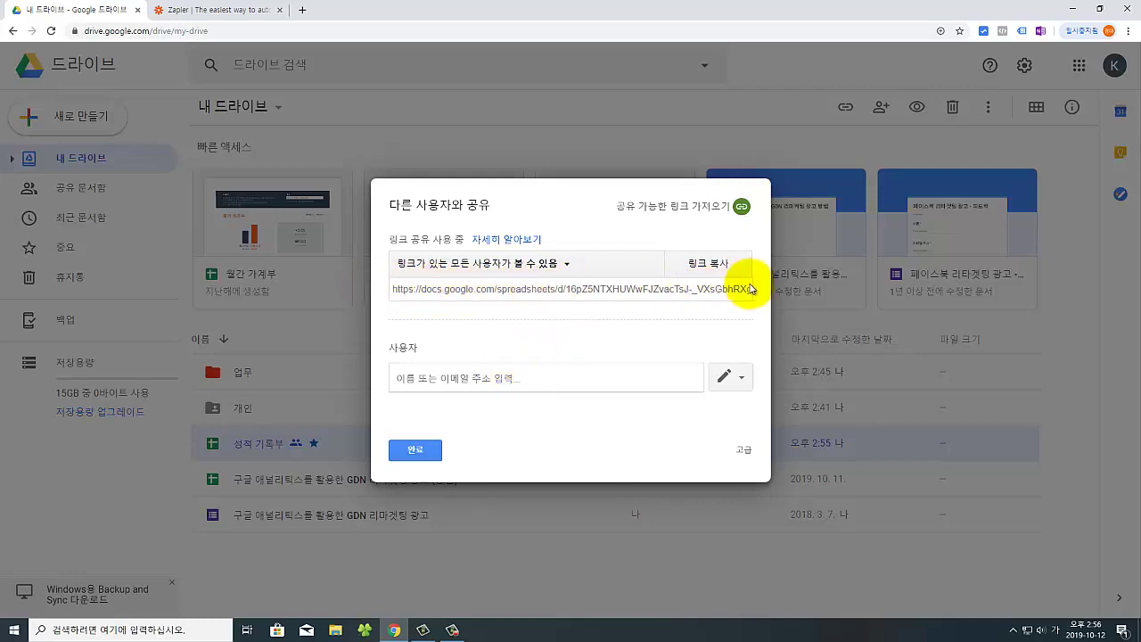
{"action": "left_click", "coordinate": [557, 266]}
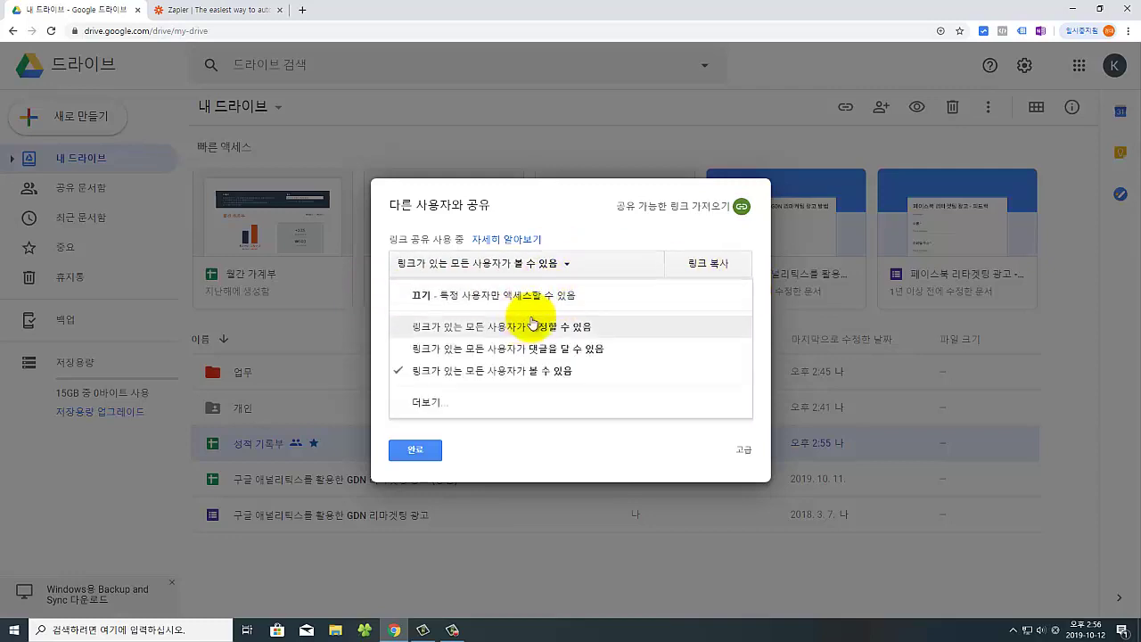
{"action": "left_click", "coordinate": [416, 451]}
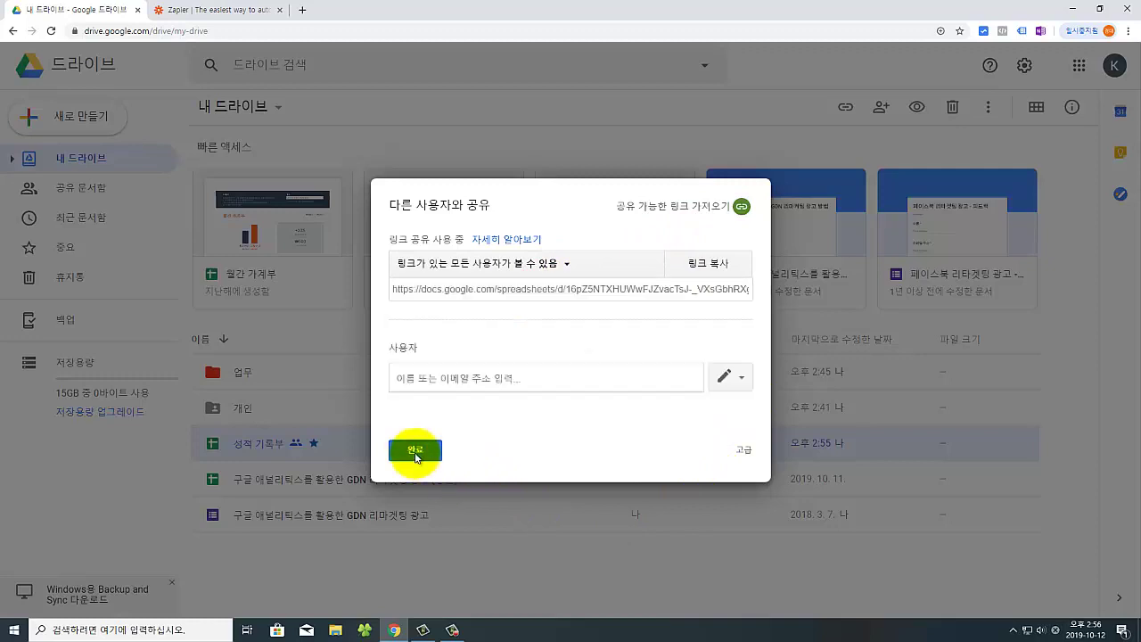
- Check the 공유 문서함 section, return to 내 드라이브, and view the item types available for creating or uploading
{"action": "left_click", "coordinate": [89, 189]}
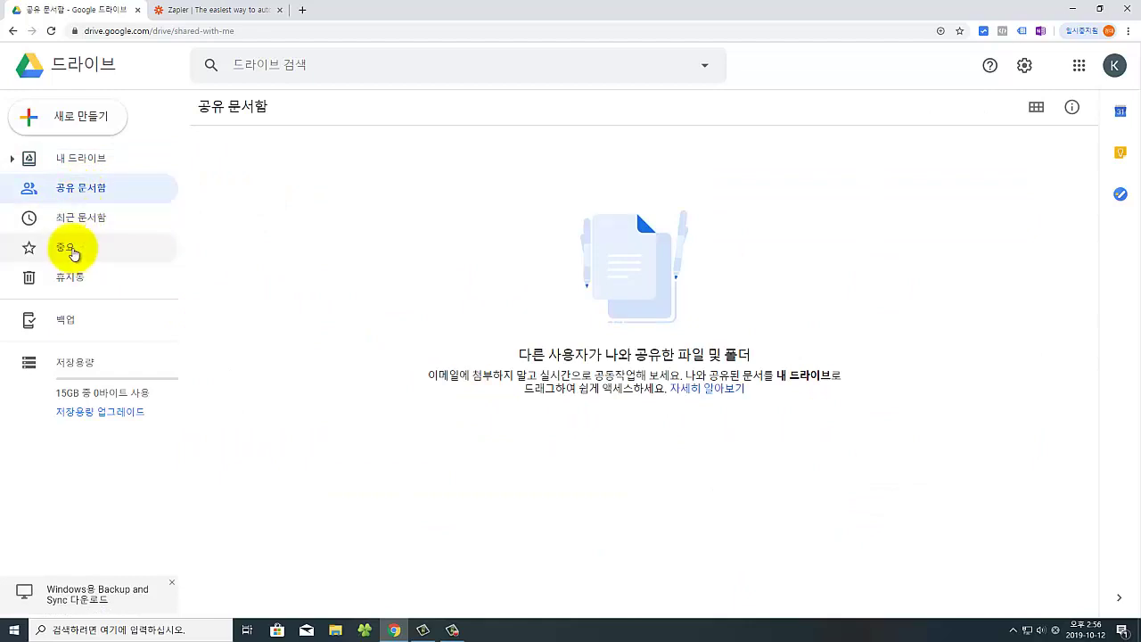
{"action": "left_click", "coordinate": [95, 162]}
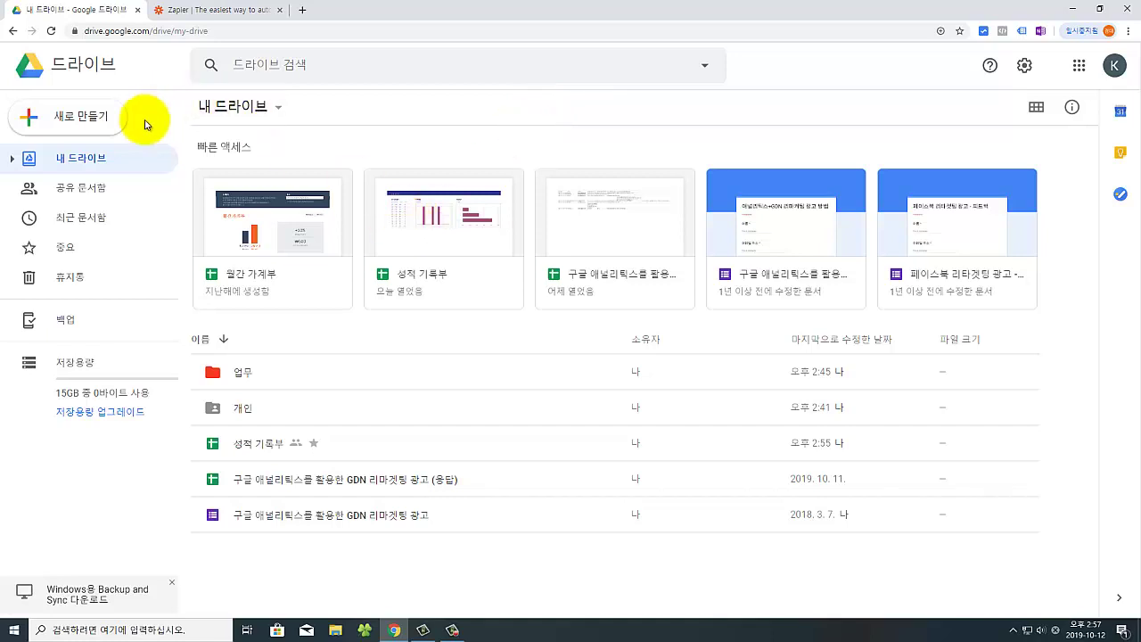
{"action": "left_click", "coordinate": [94, 125]}
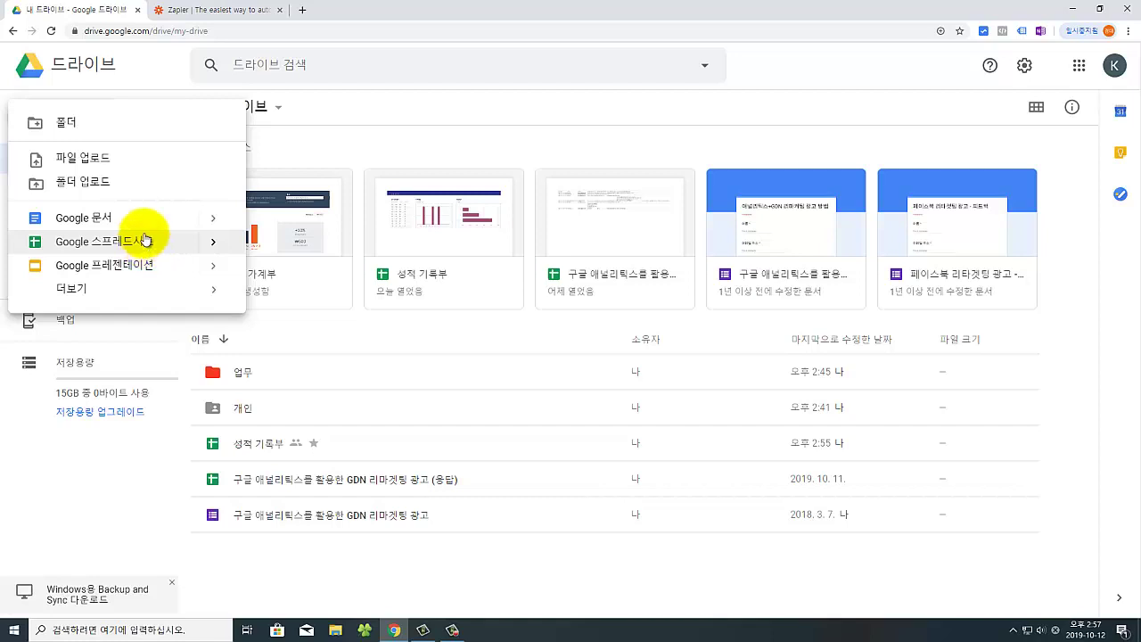
{"action": "left_click", "coordinate": [145, 73]}
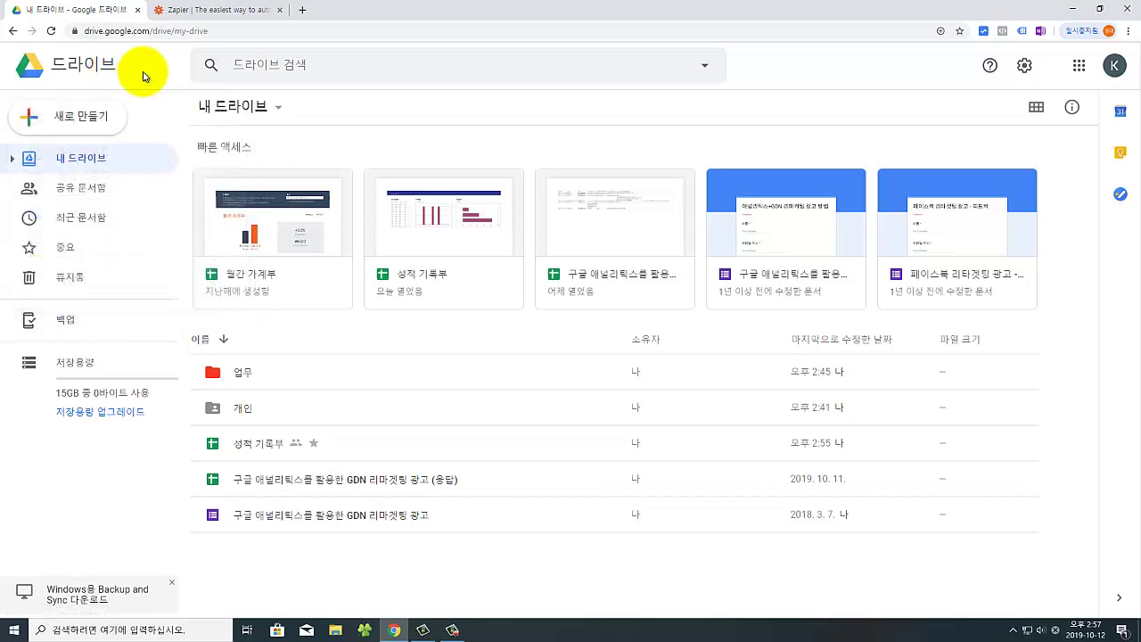
- Switch to the Zapier site, examine its directory of connectable apps, and return to Google Drive
{"action": "left_click", "coordinate": [219, 10]}
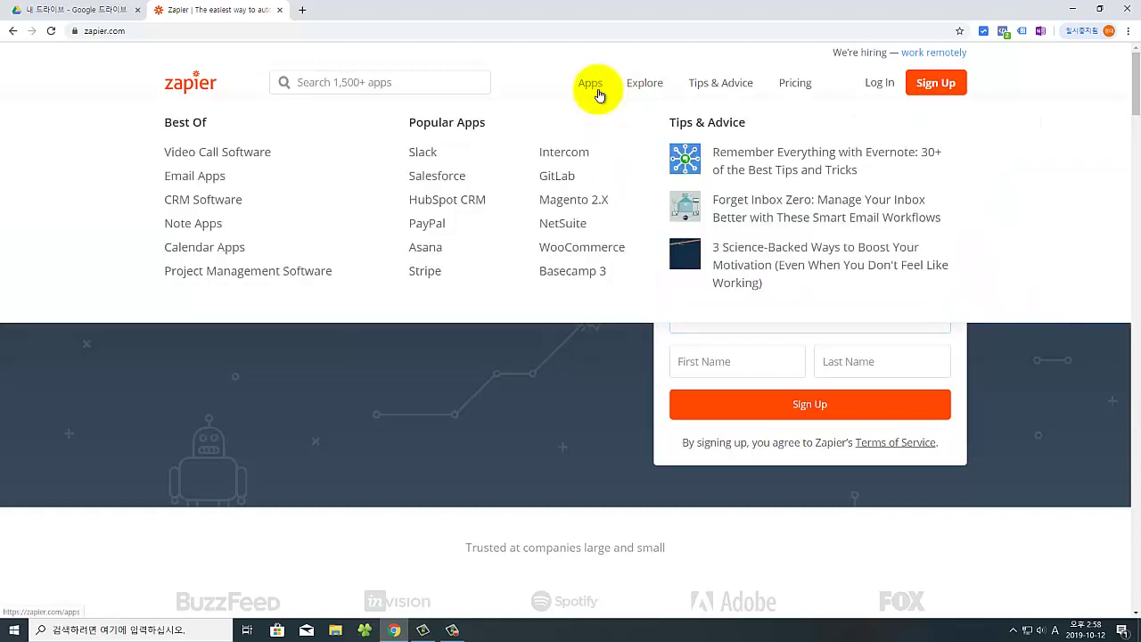
{"action": "left_click", "coordinate": [589, 90]}
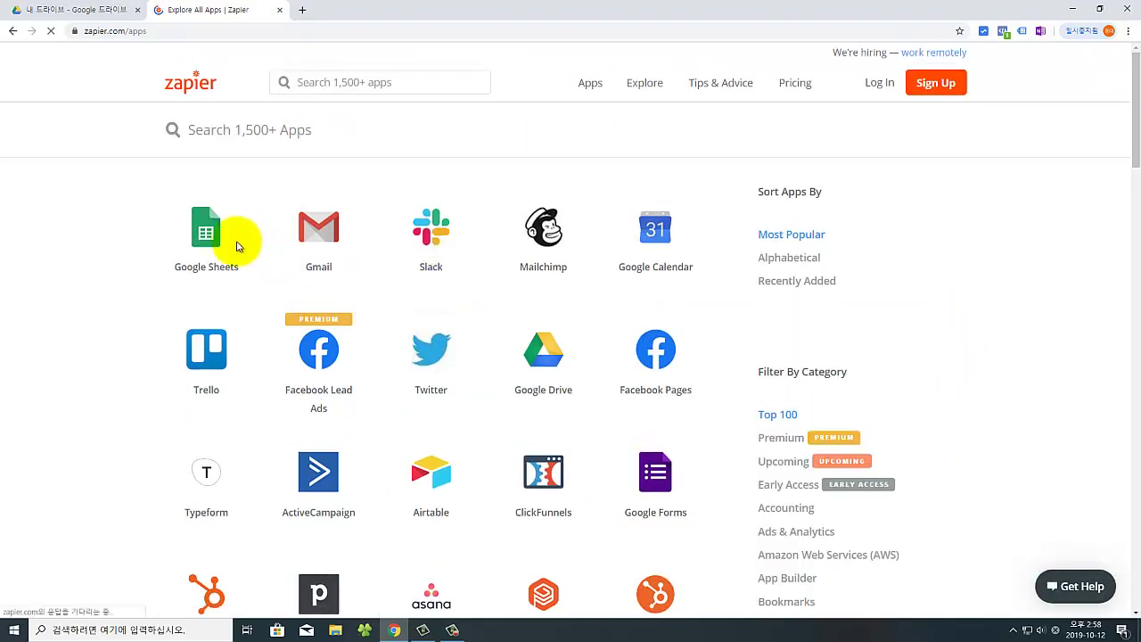
{"action": "mouse_move", "coordinate": [217, 272]}
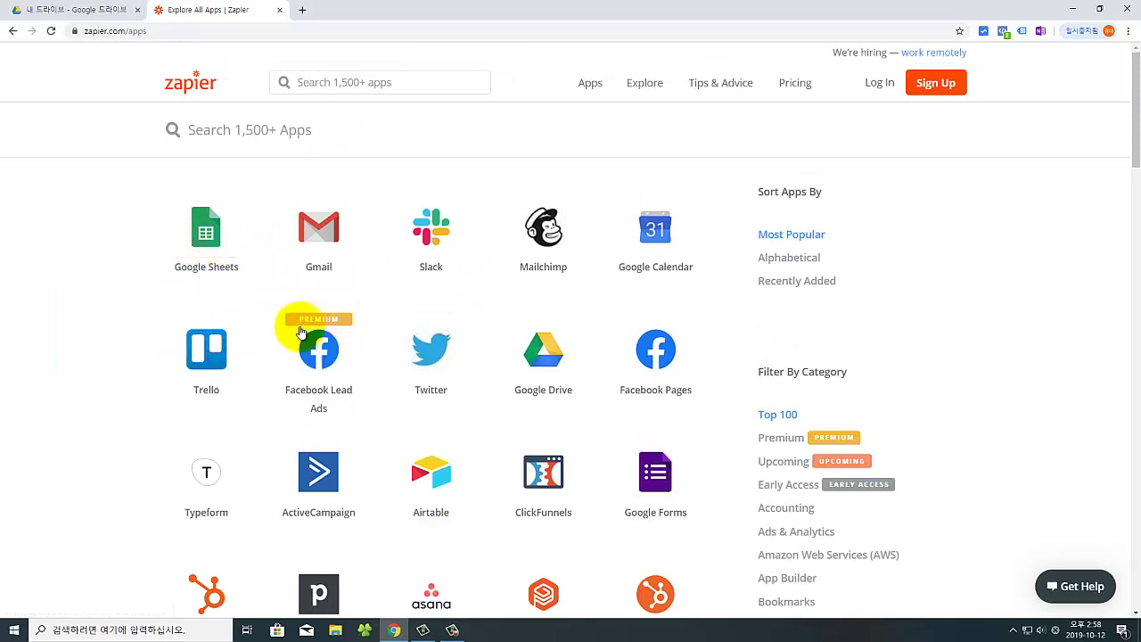
{"action": "mouse_move", "coordinate": [555, 372]}
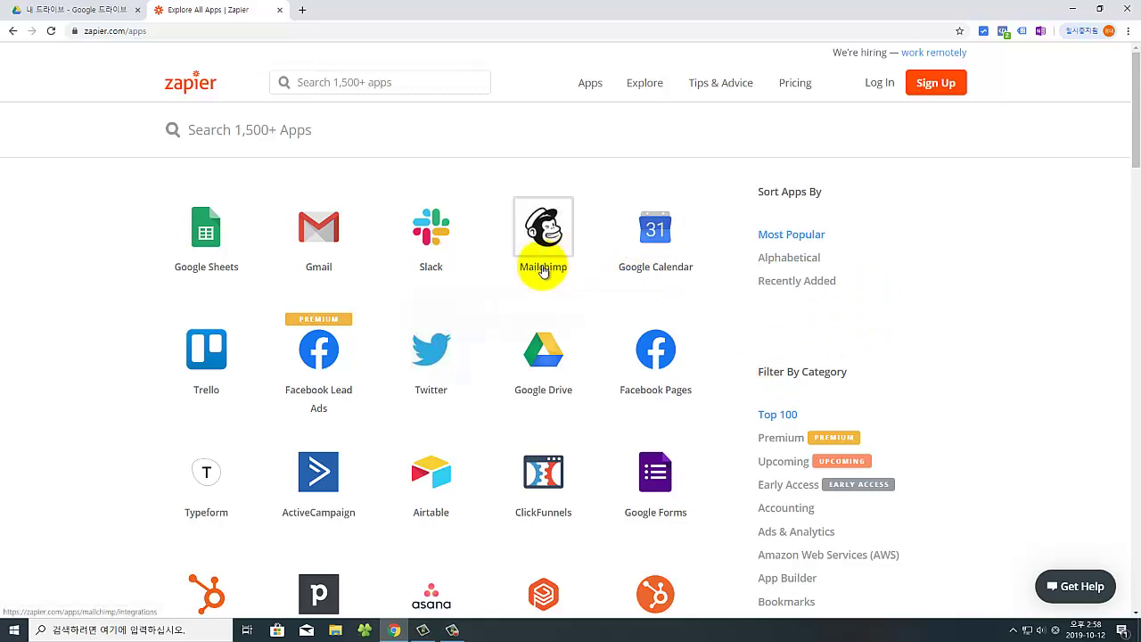
{"action": "mouse_move", "coordinate": [543, 271]}
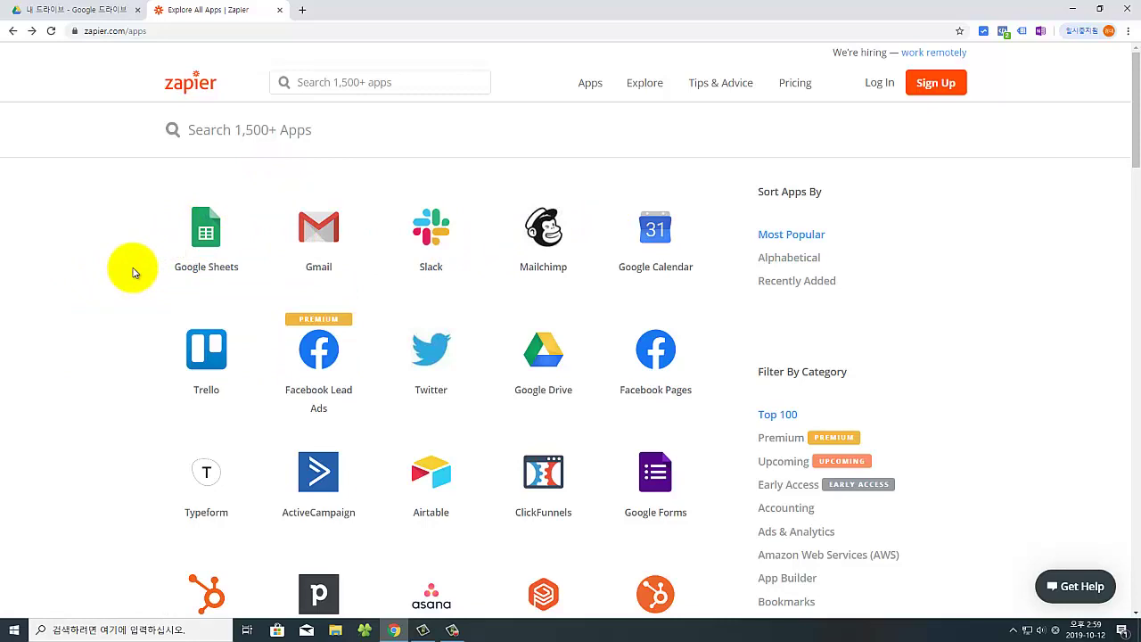
{"action": "left_click", "coordinate": [87, 11]}
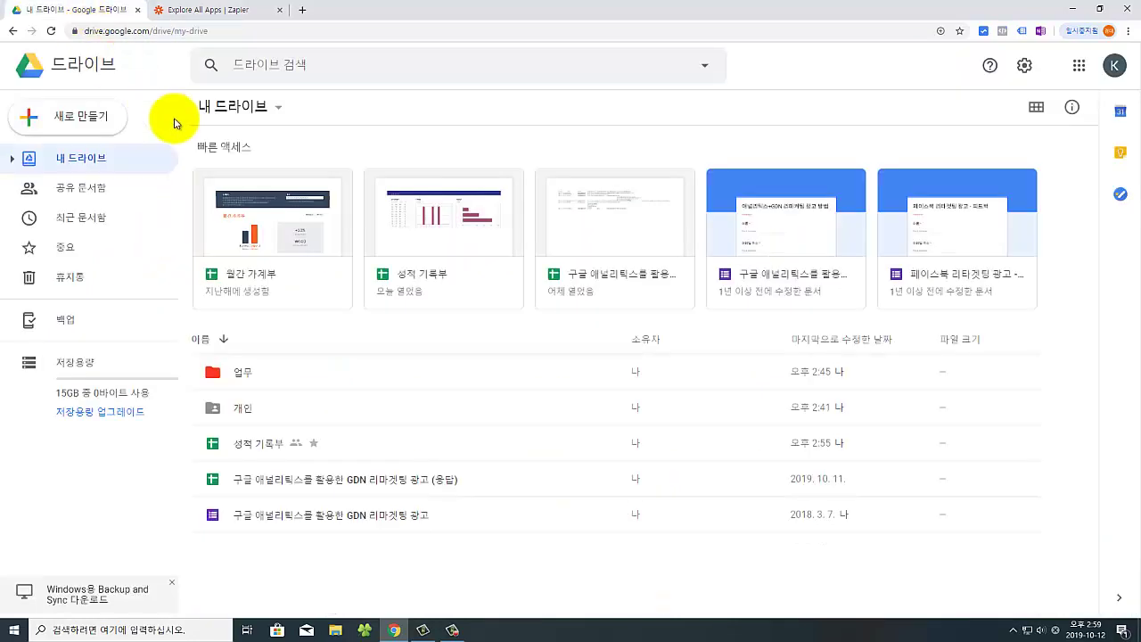